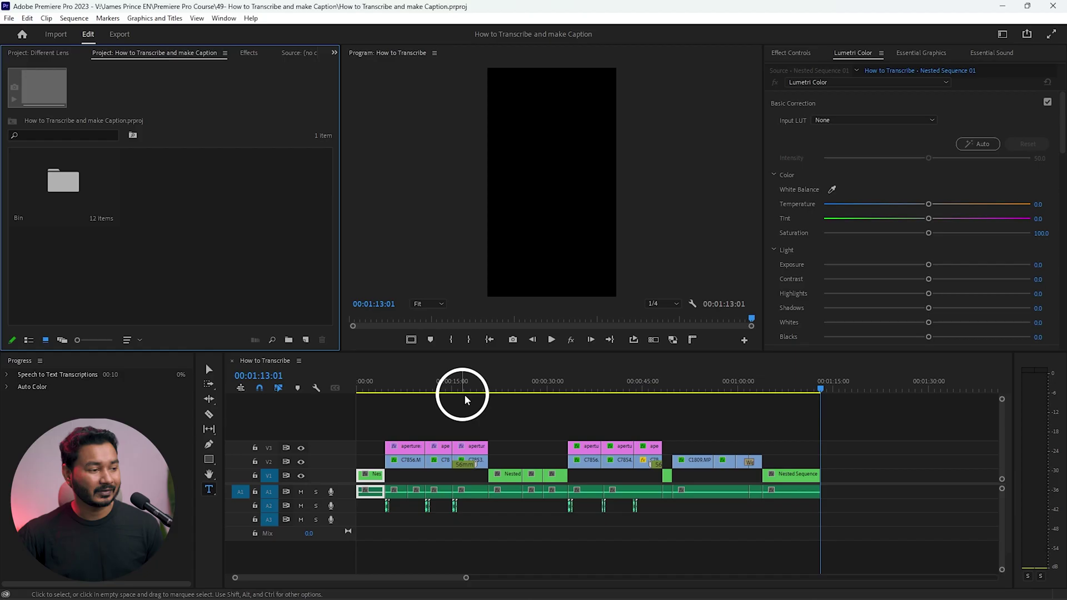
Drag the playhead of the How to Transcribe sequence back to 00:00:00:00
left_click(353, 382)
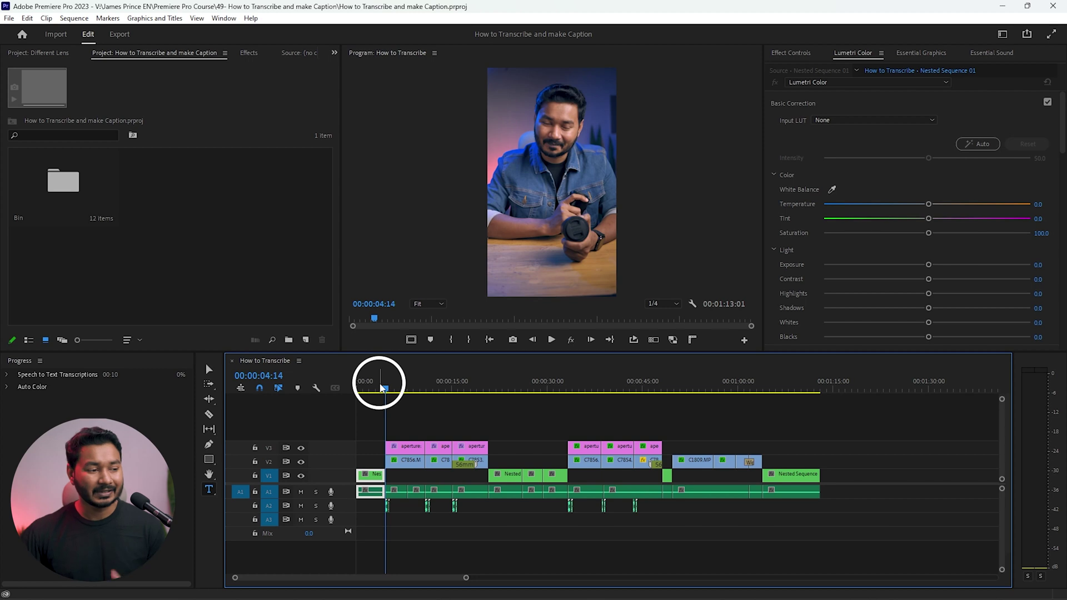
left_click_drag(369, 384, 359, 390)
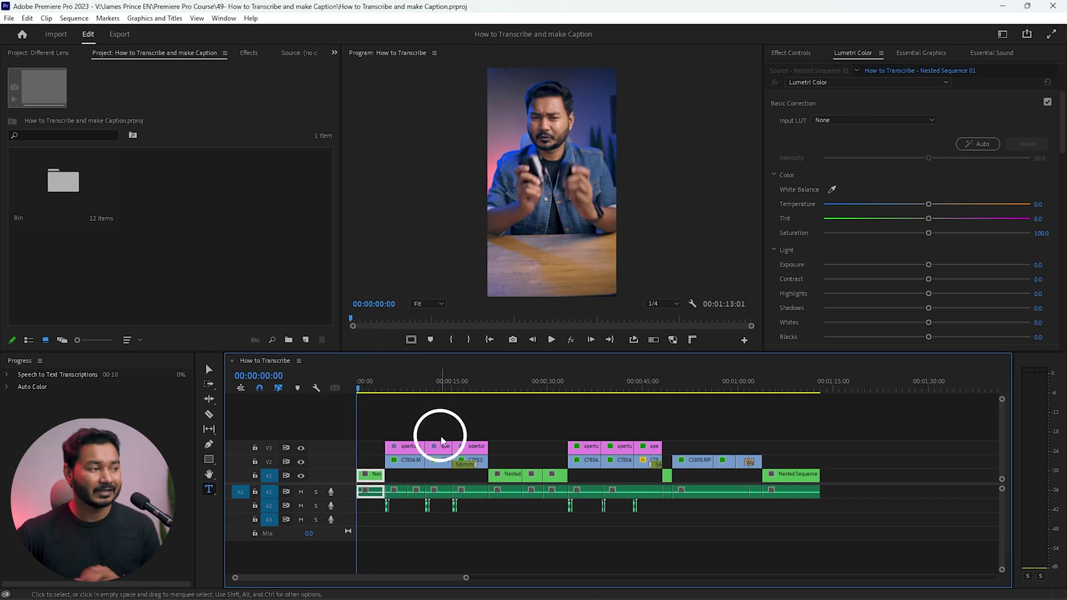
Show the Text panel's Captions tab from the Window menu, which lists no captions yet
left_click(224, 19)
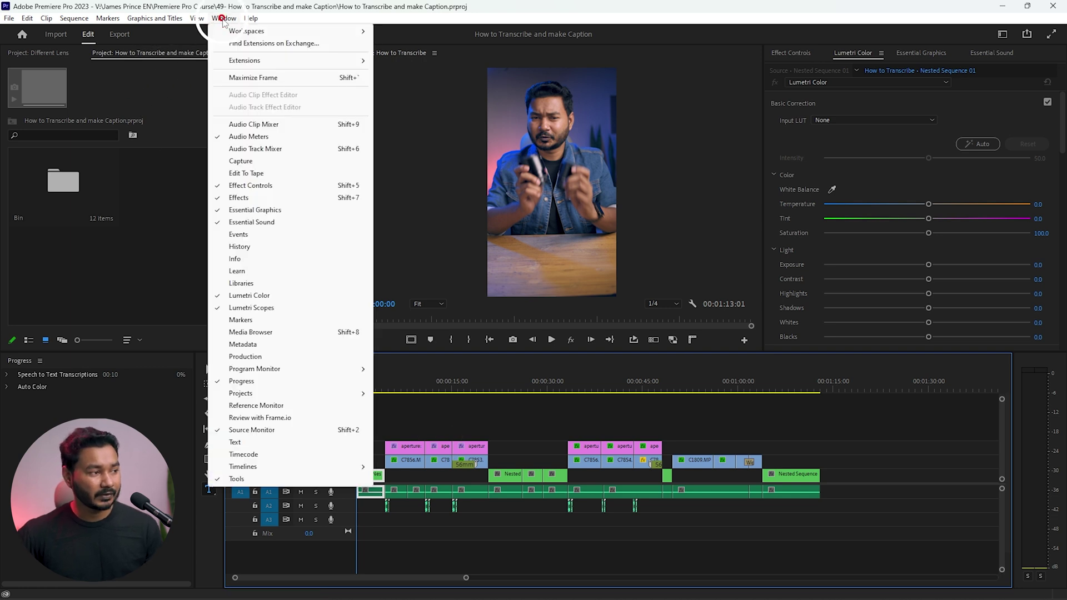
left_click(250, 441)
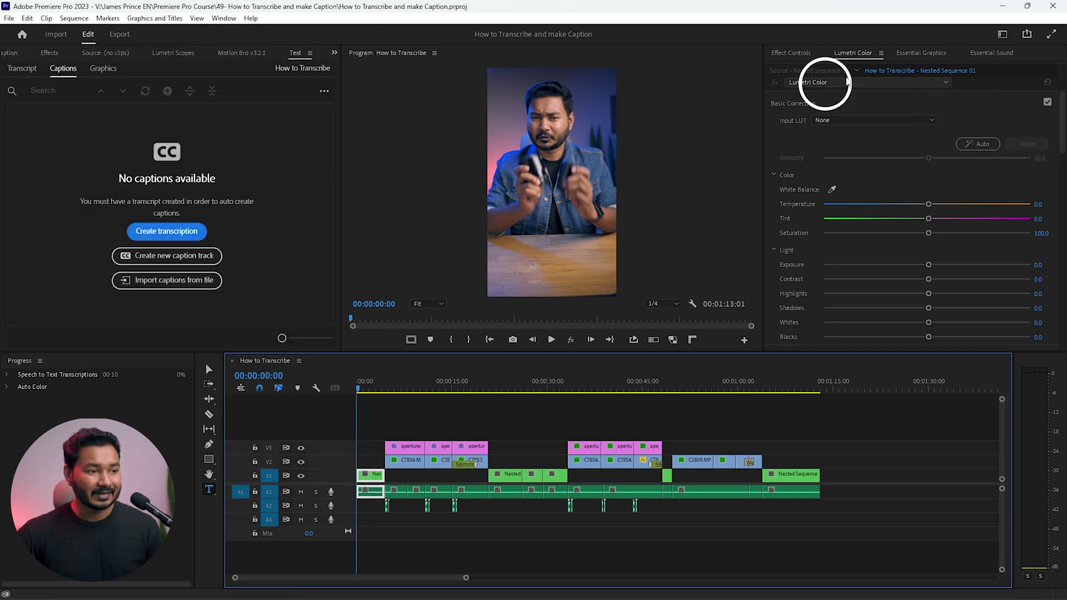
left_click(270, 139)
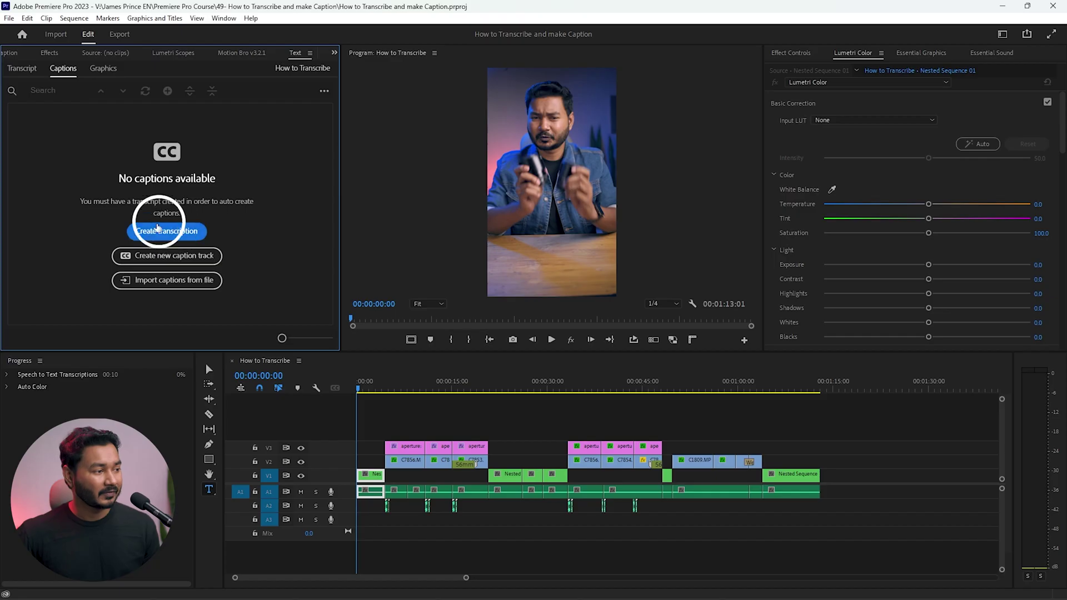
Start a transcription and keep English after browsing the language list
left_click(155, 231)
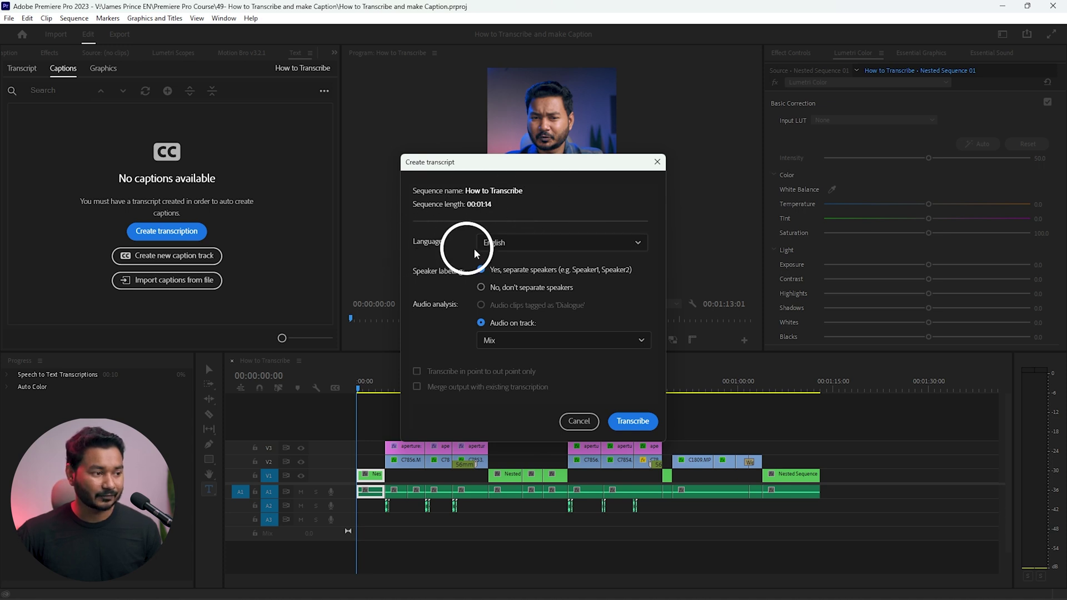
left_click(528, 241)
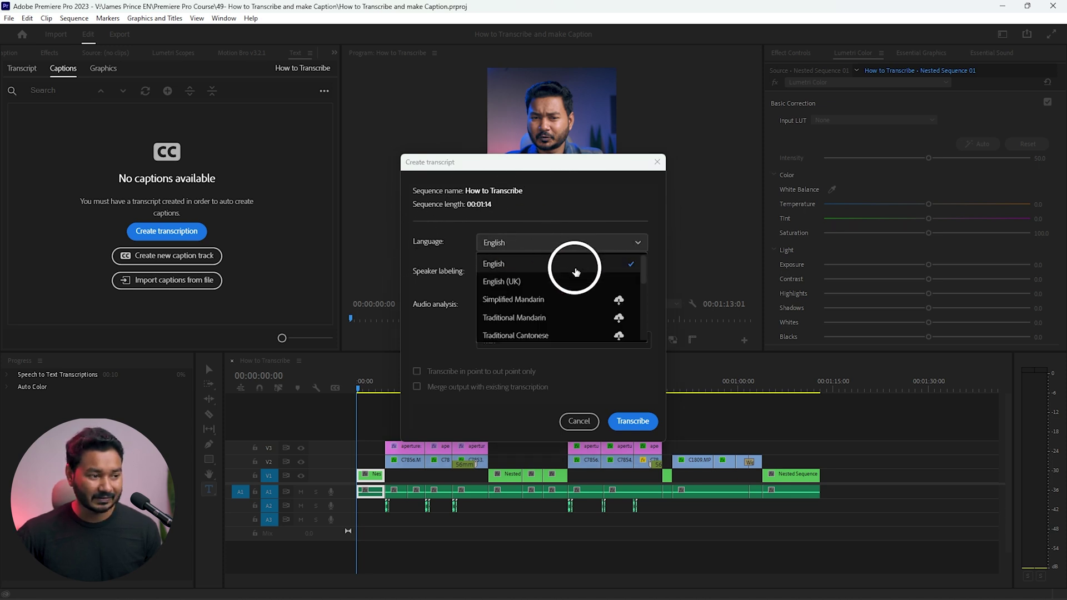
scroll(574, 270, "down", 6)
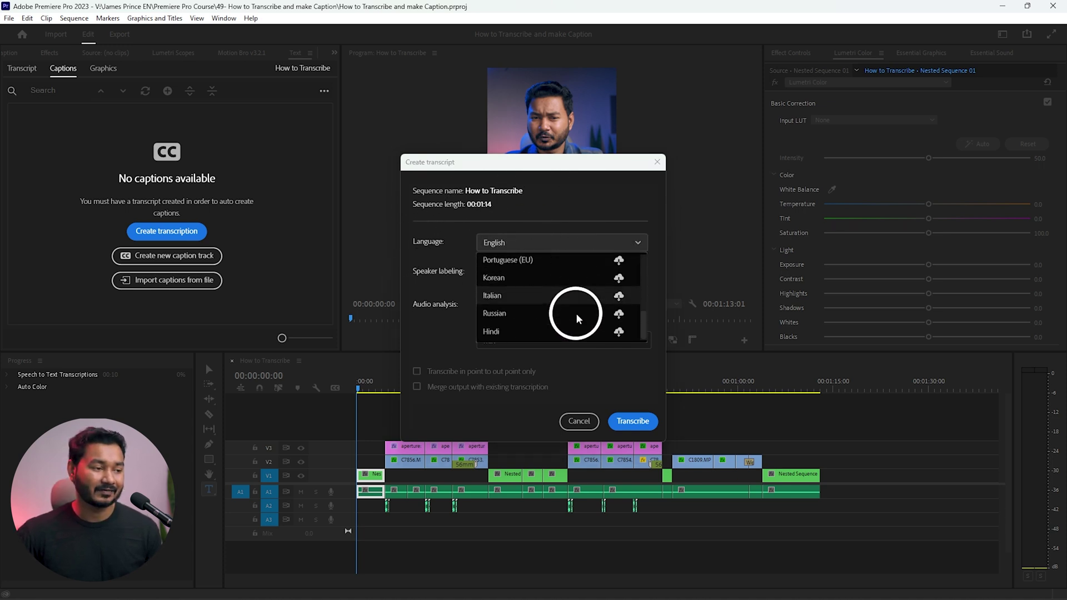
scroll(576, 313, "up", 6)
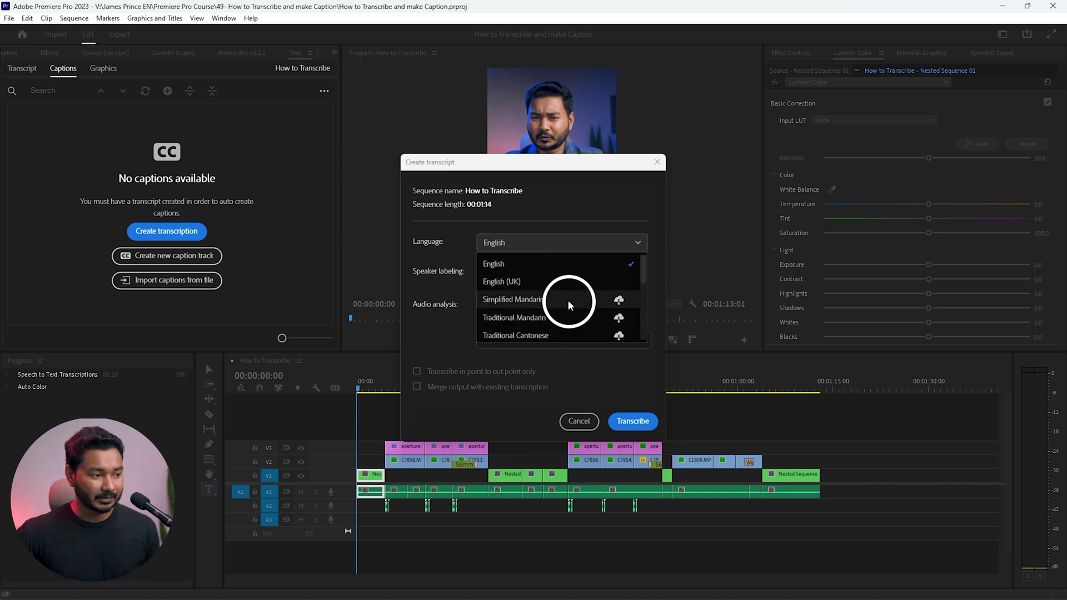
scroll(565, 298, "down", 2)
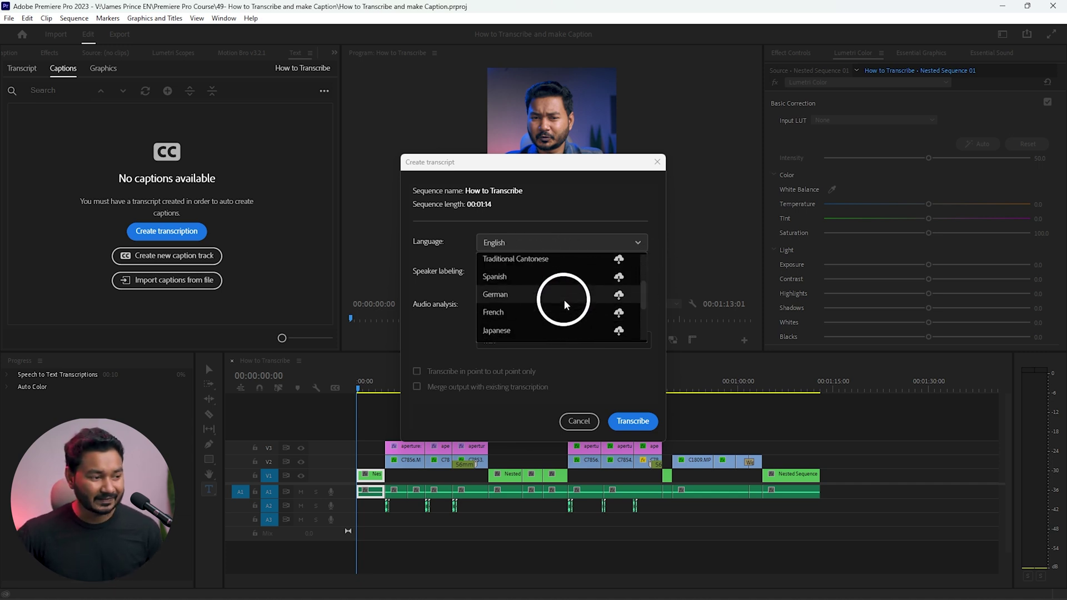
scroll(562, 298, "down", 4)
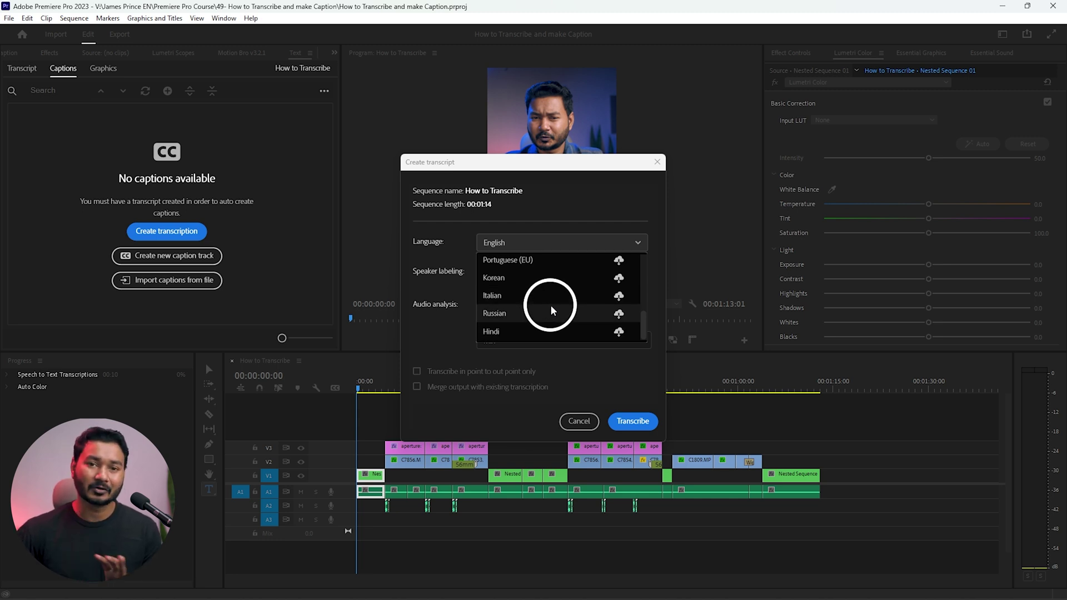
scroll(550, 305, "up", 1)
scroll(514, 278, "up", 5)
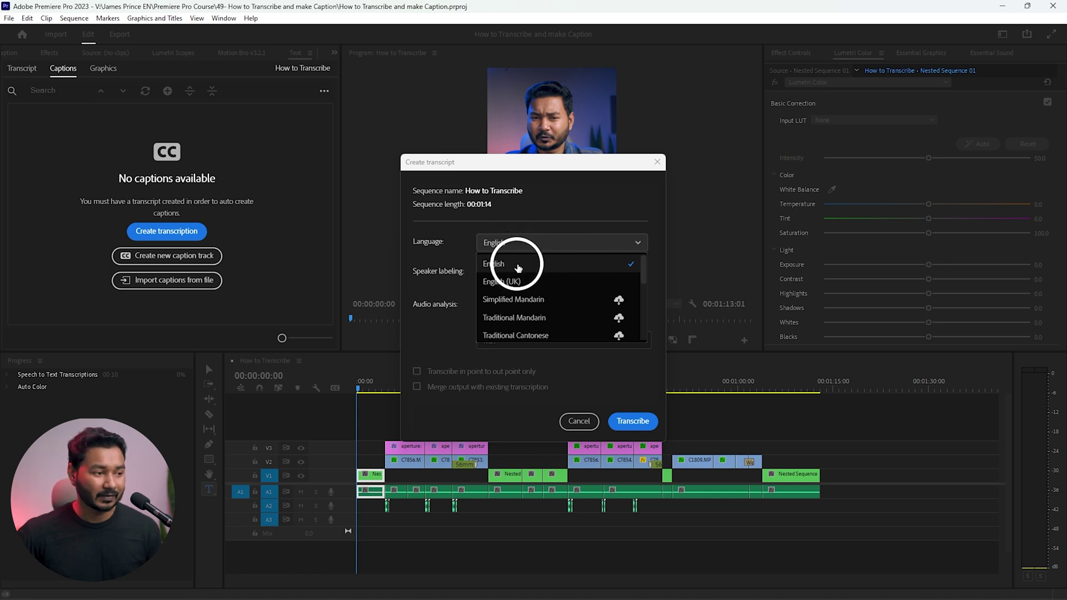
left_click(518, 266)
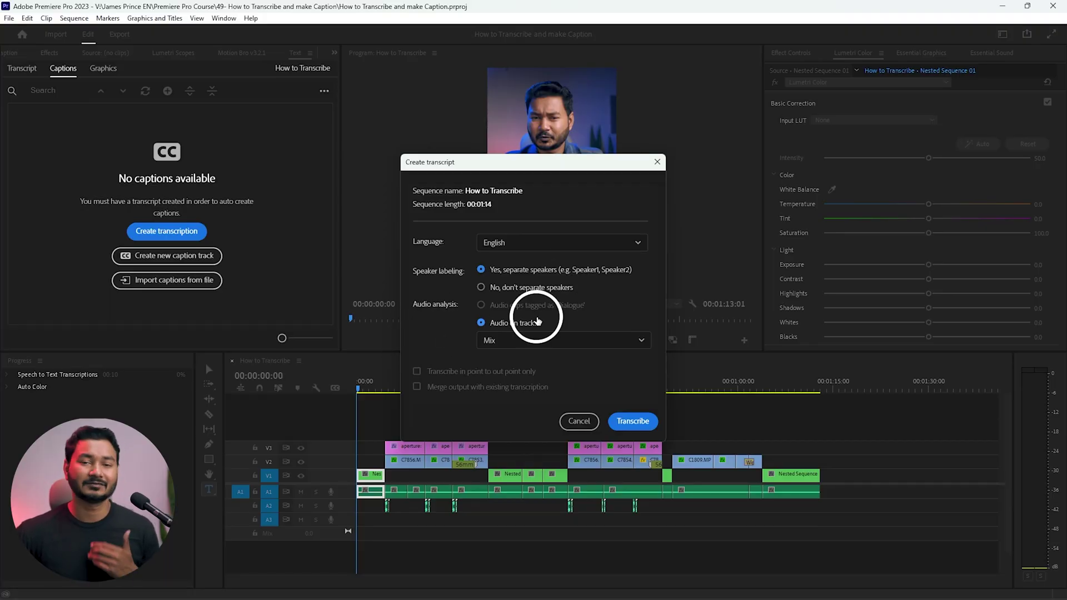
Transcribe only the Audio 1 track in English without separating speakers
left_click(494, 288)
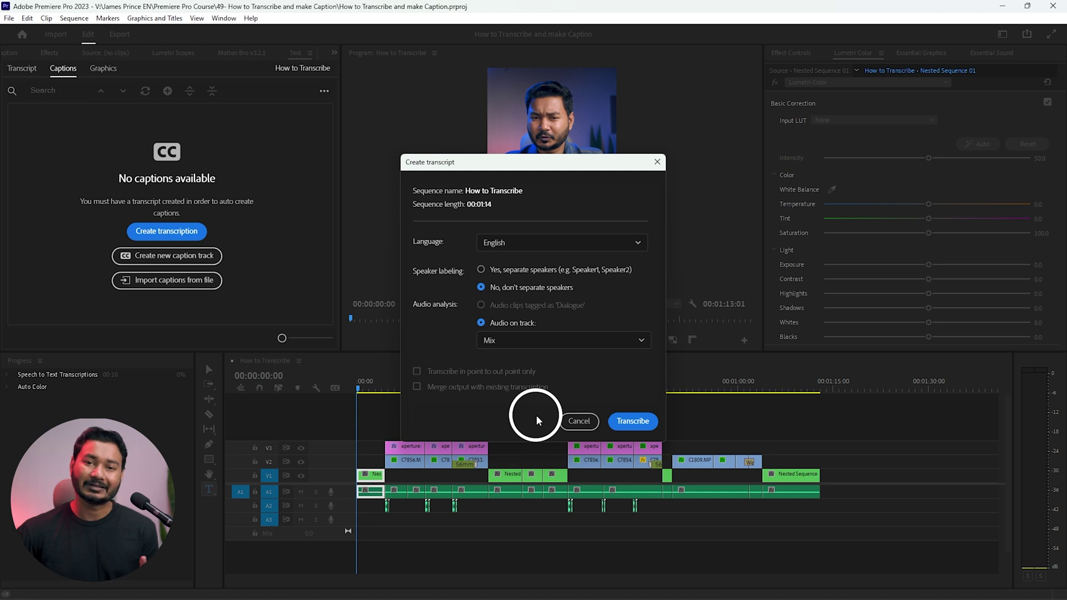
left_click(543, 340)
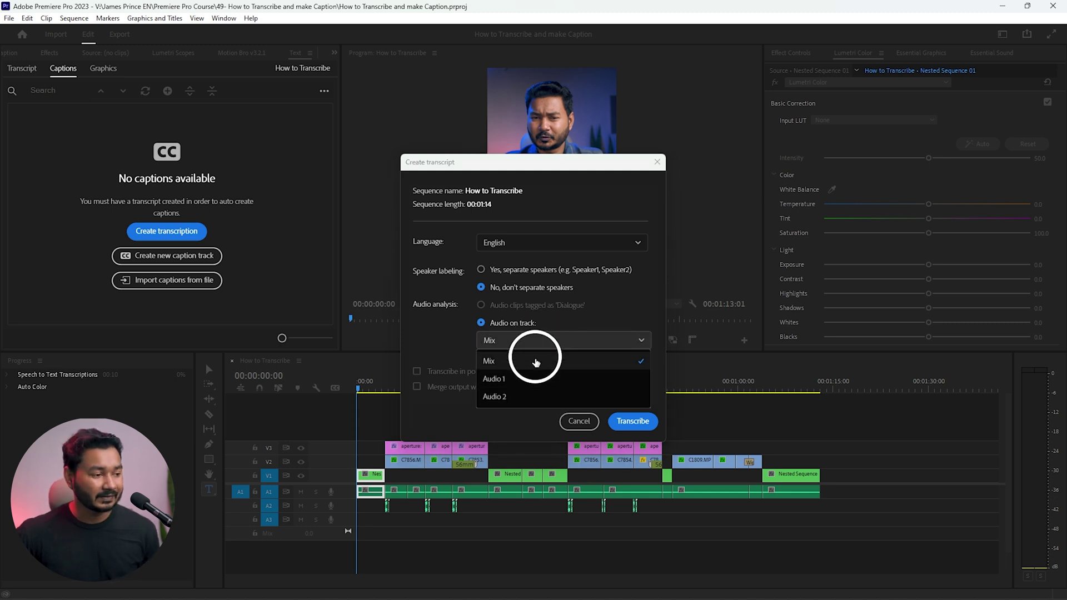
left_click(526, 380)
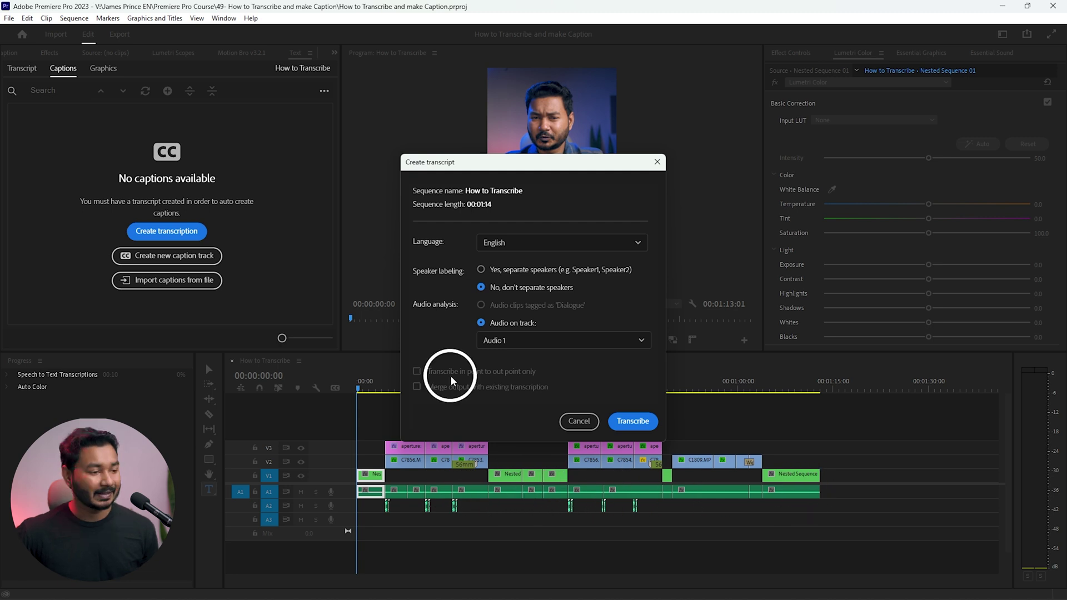
left_click(633, 422)
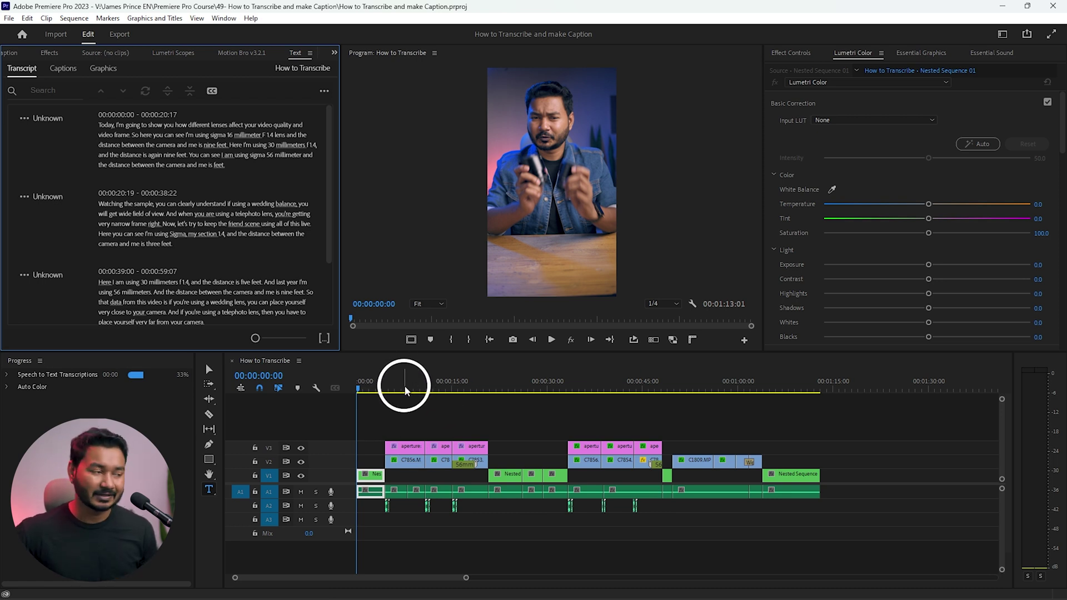
Preview the transcribed video, rewind to the start, and show the Transcript panel's actions menu
key("space")
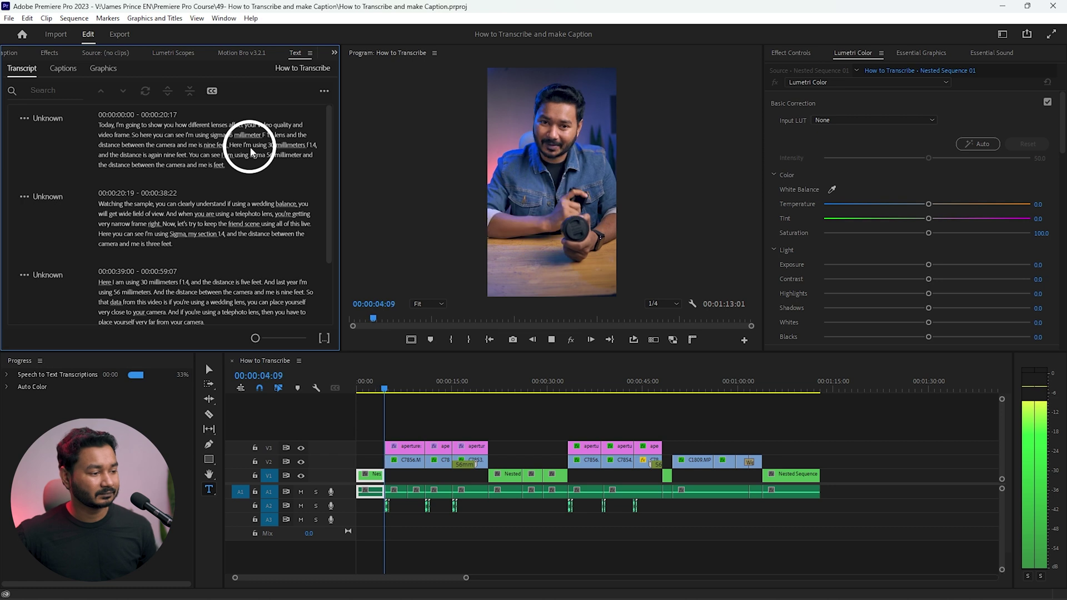
key("space")
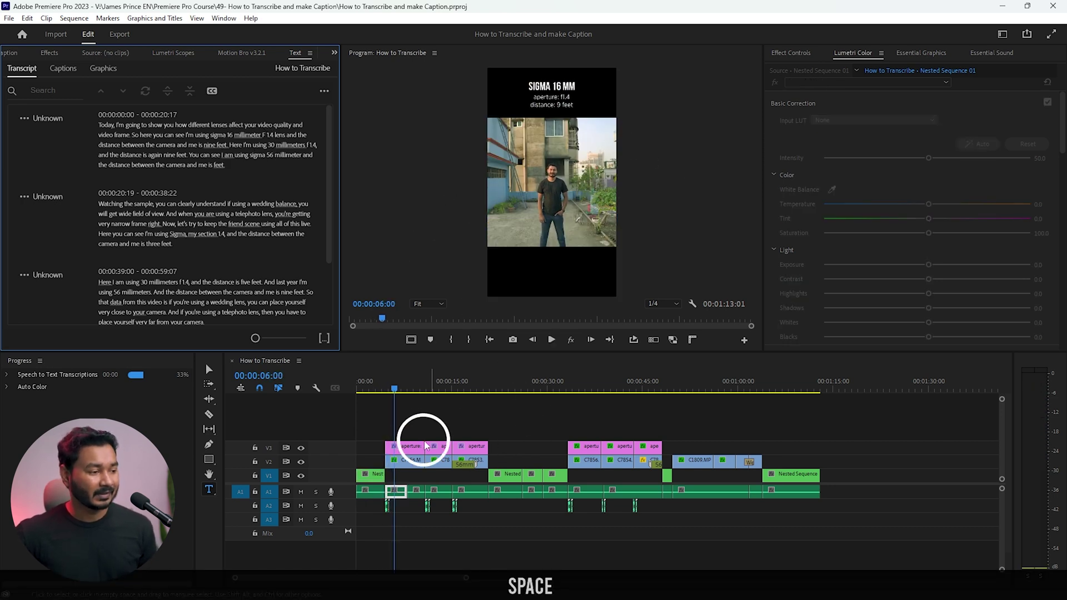
left_click_drag(385, 388, 353, 387)
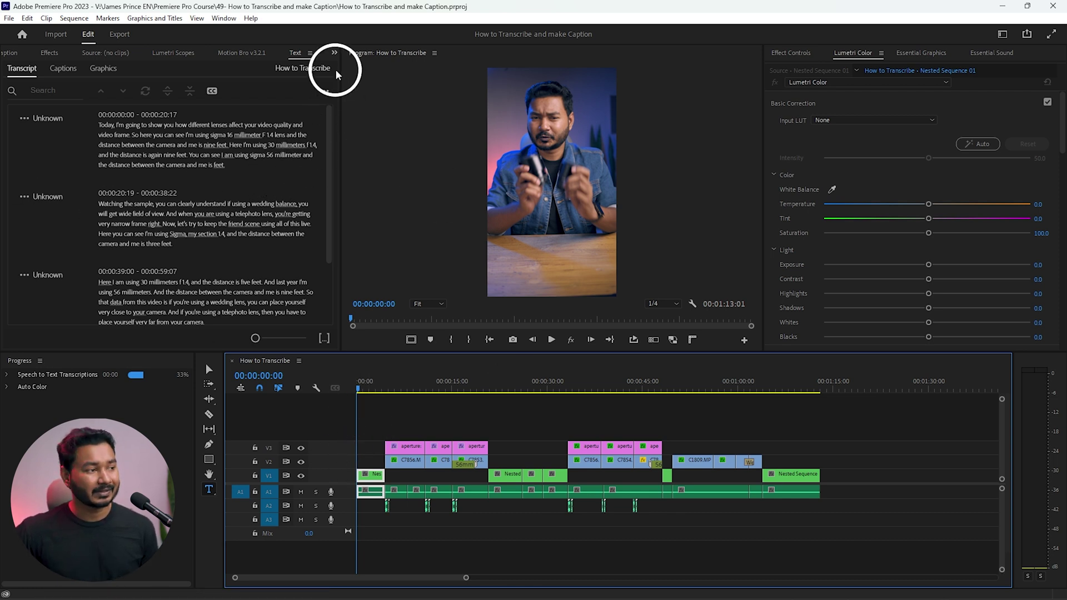
left_click(22, 73)
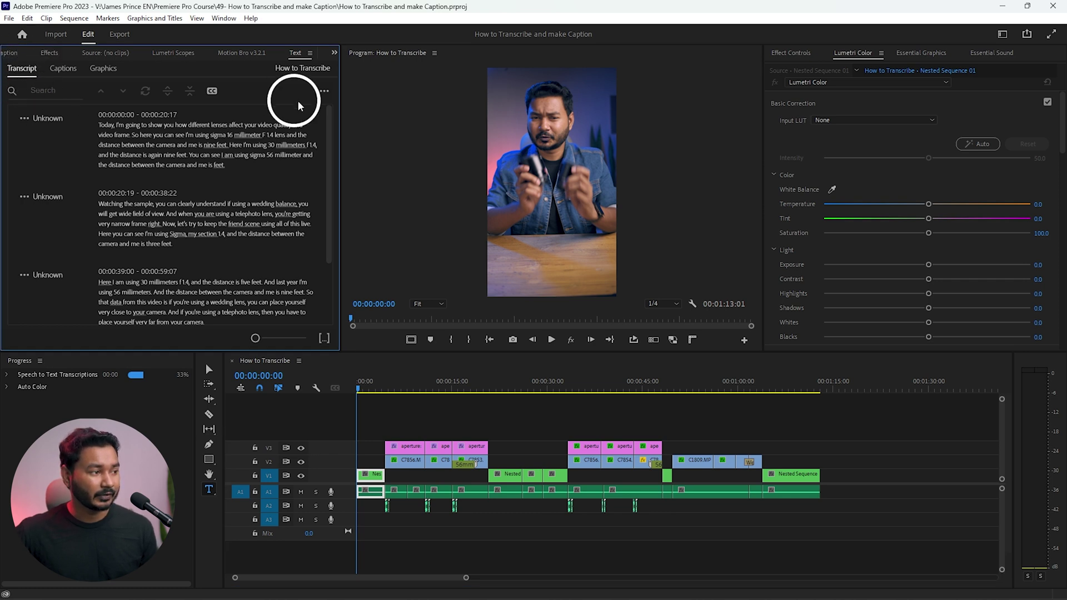
left_click(325, 92)
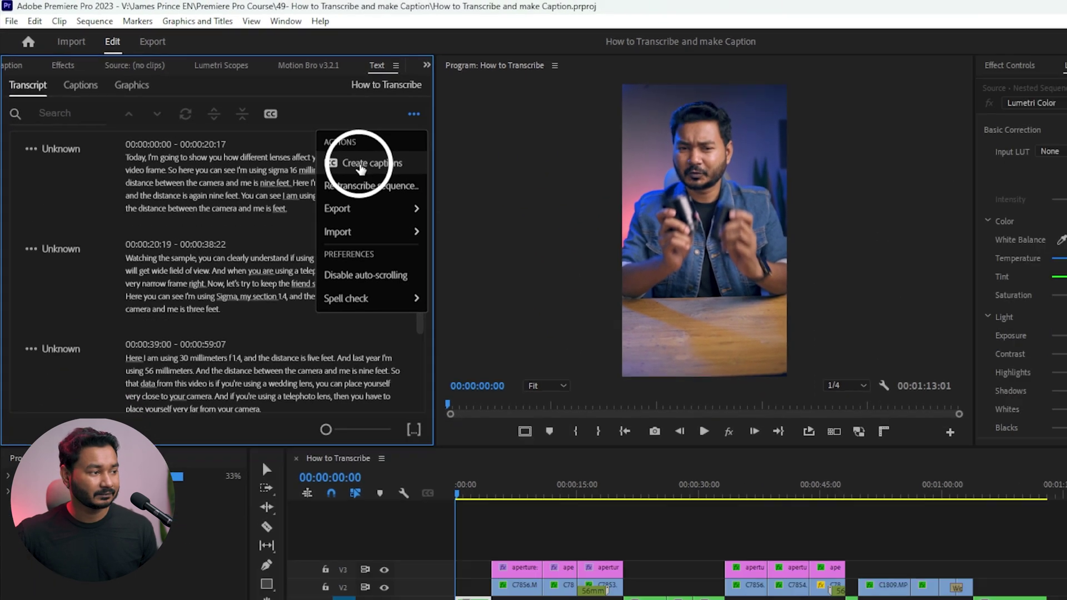
Create captions from the transcript with the Subtitle preset, Subtitle format and style None
left_click(282, 131)
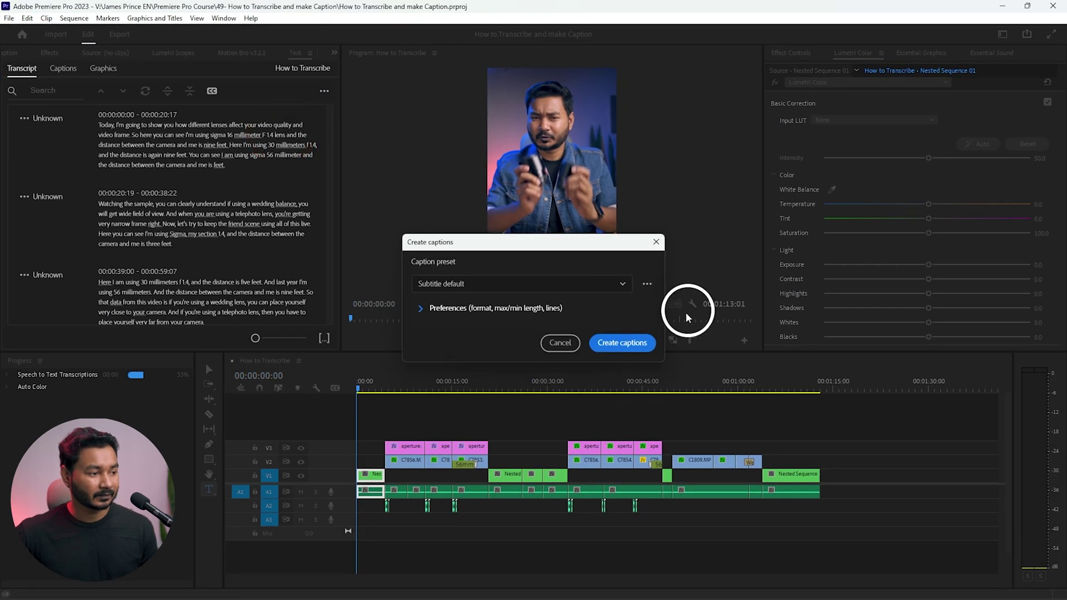
left_click(496, 284)
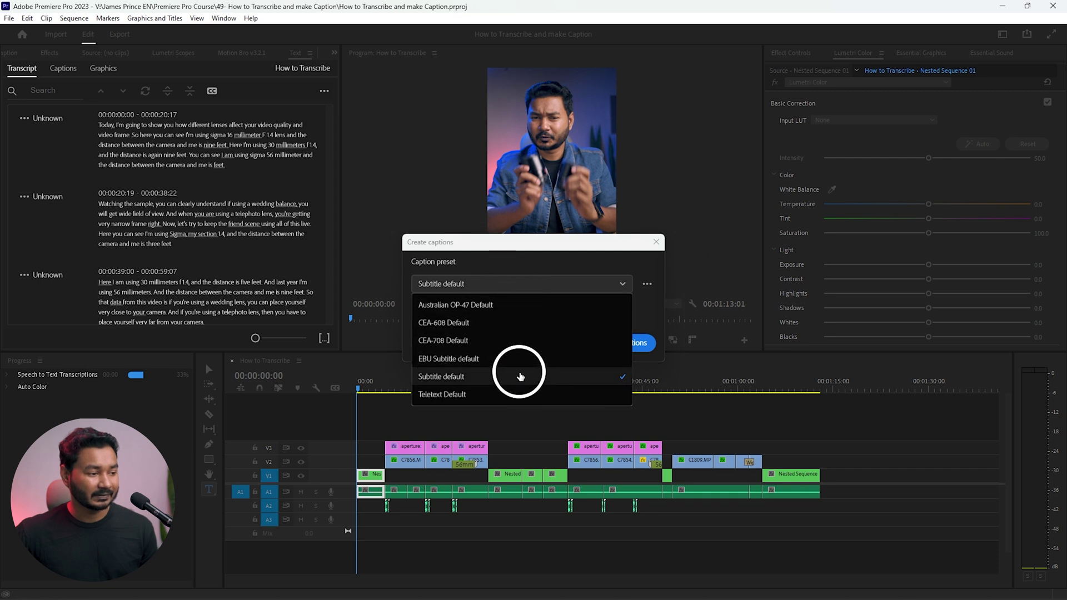
left_click(486, 378)
left_click(438, 311)
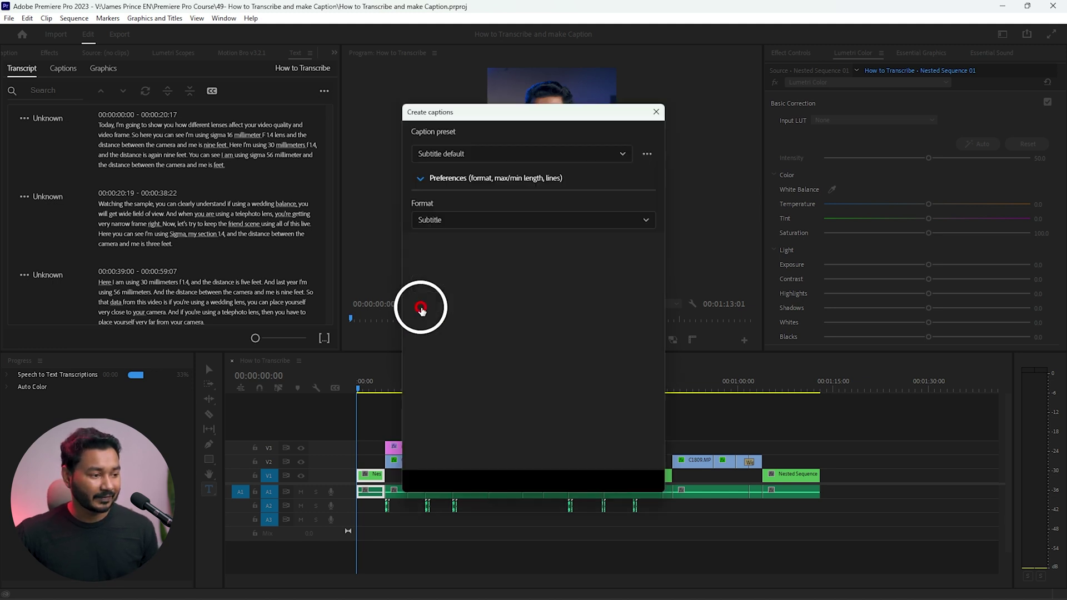
left_click(445, 223)
left_click(445, 223)
left_click(469, 285)
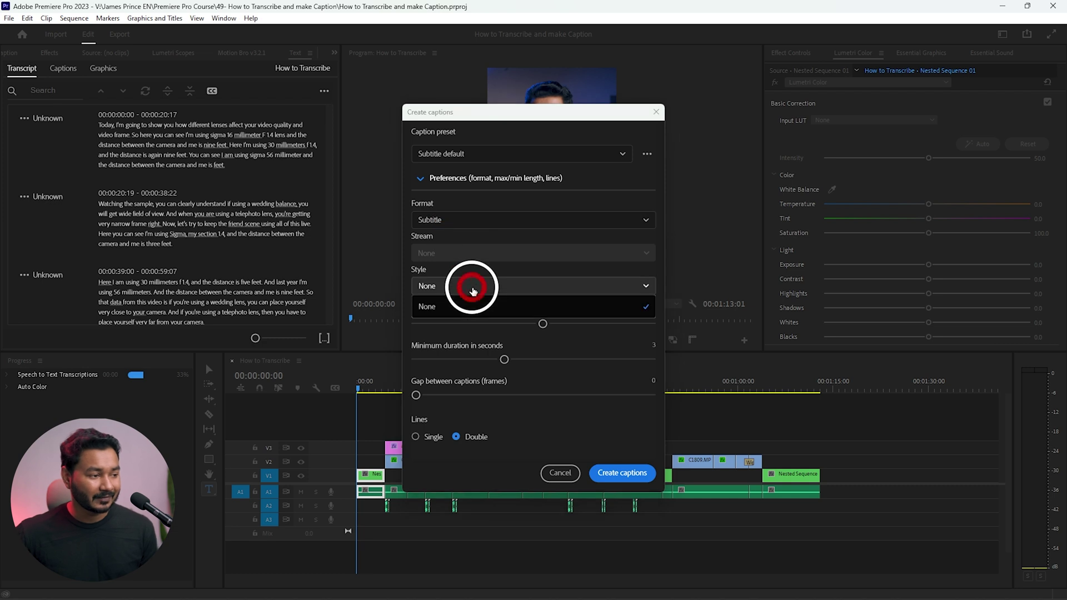
left_click(473, 286)
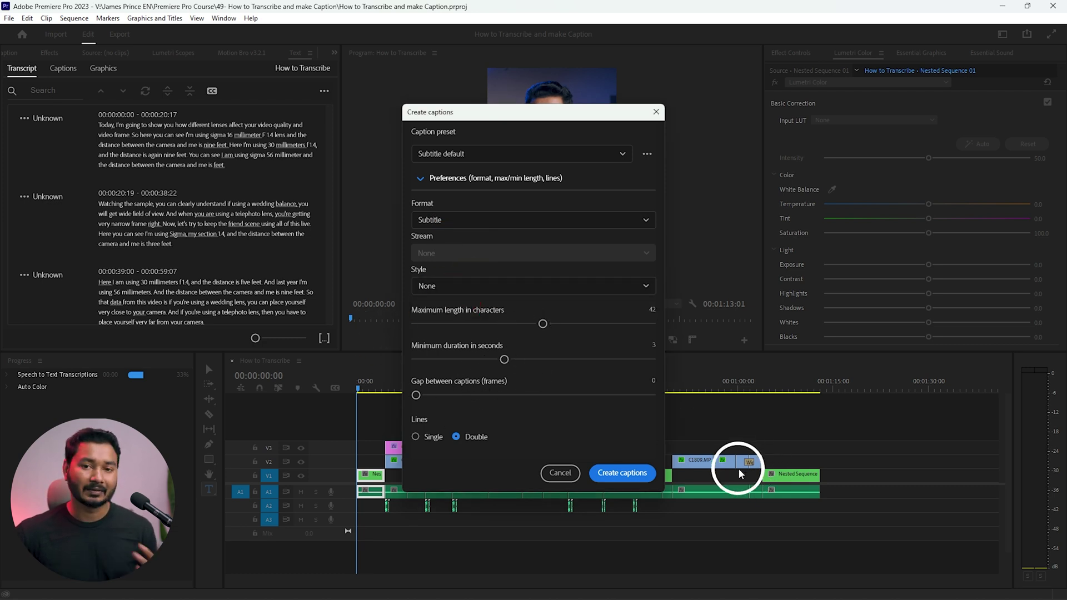
left_click(619, 474)
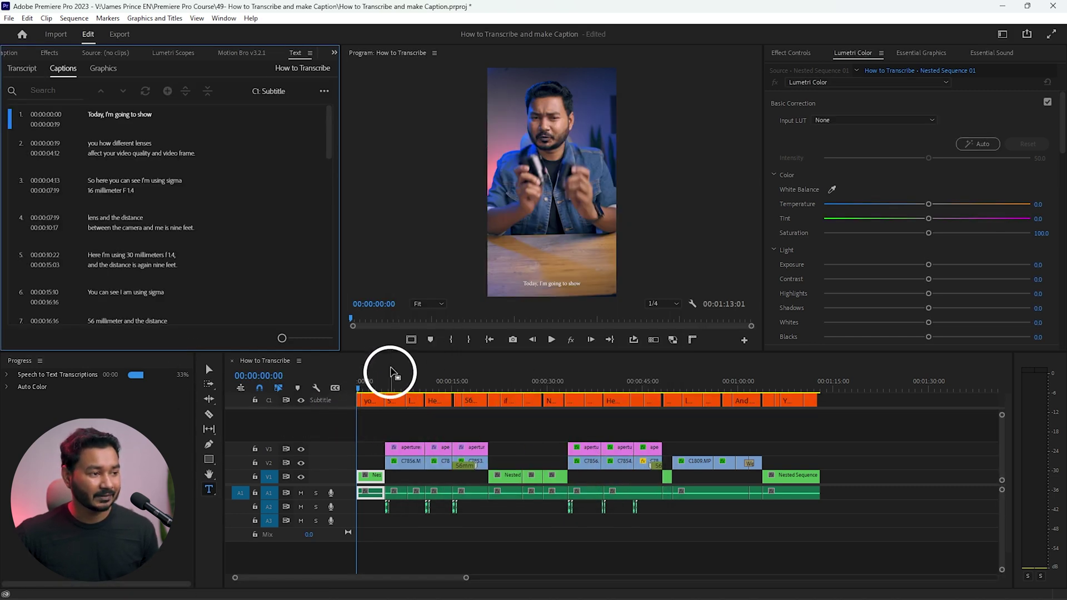
Preview the captions, zoom the timeline and select the first caption, "Today, I'm going to show"
key("space")
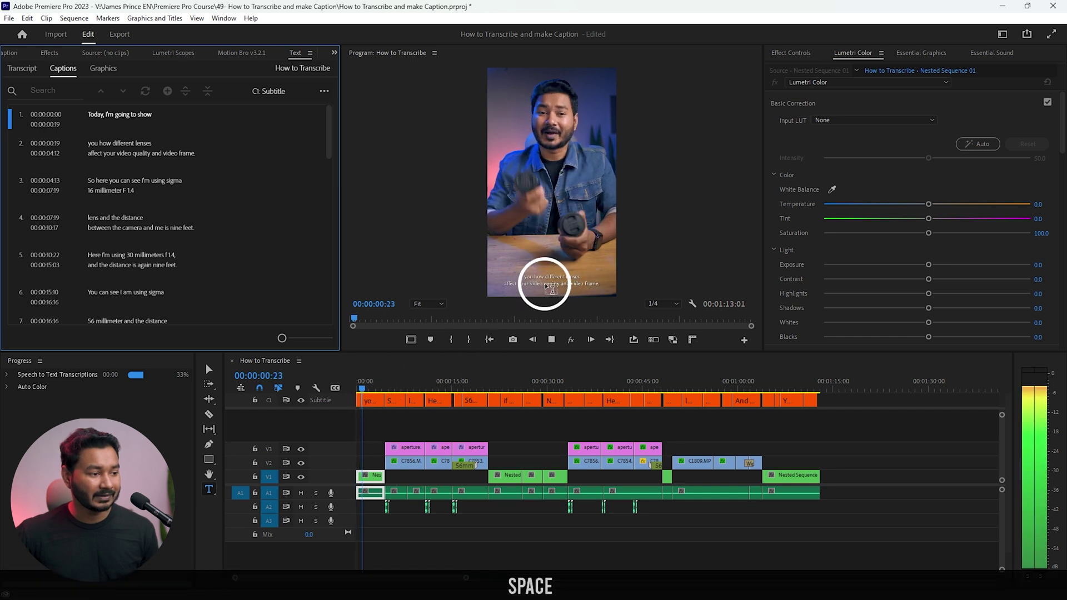
left_click(514, 423)
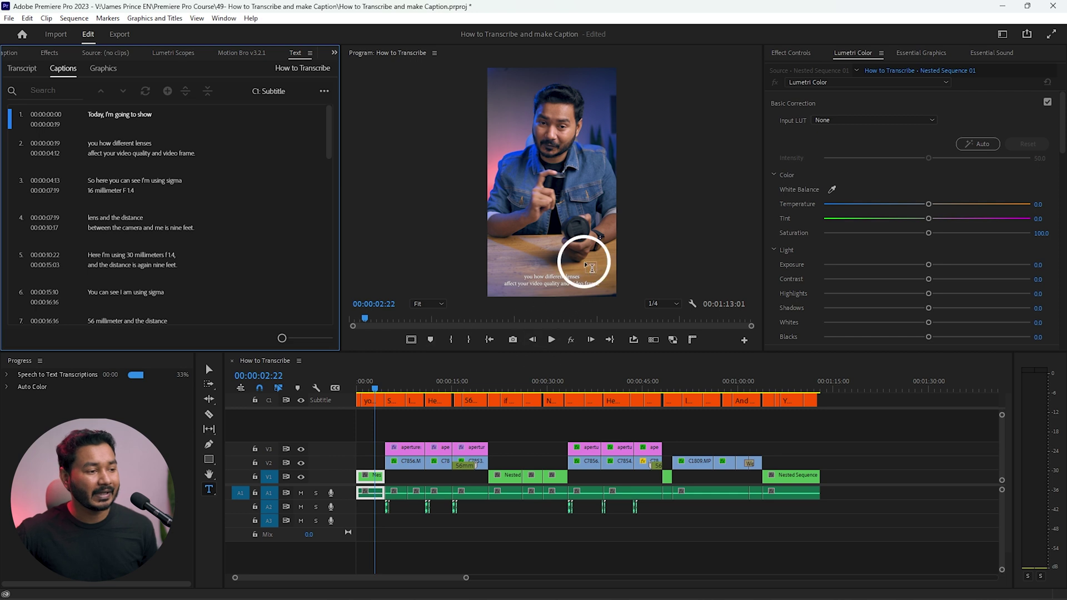
scroll(375, 422, "up", 5, "alt")
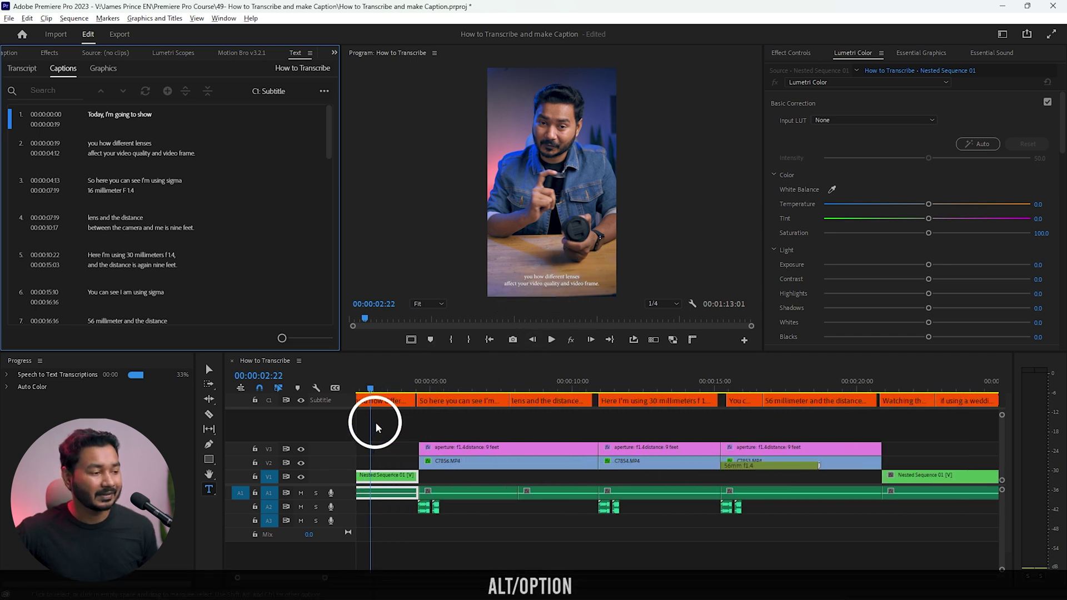
scroll(375, 421, "up", 3, "alt")
left_click(372, 408)
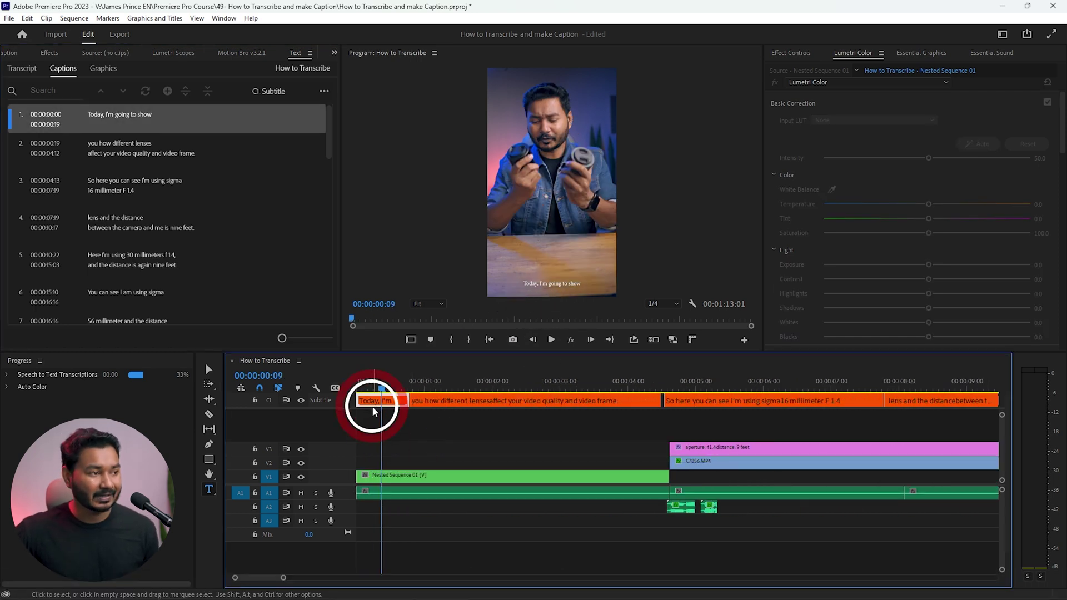
left_click(224, 17)
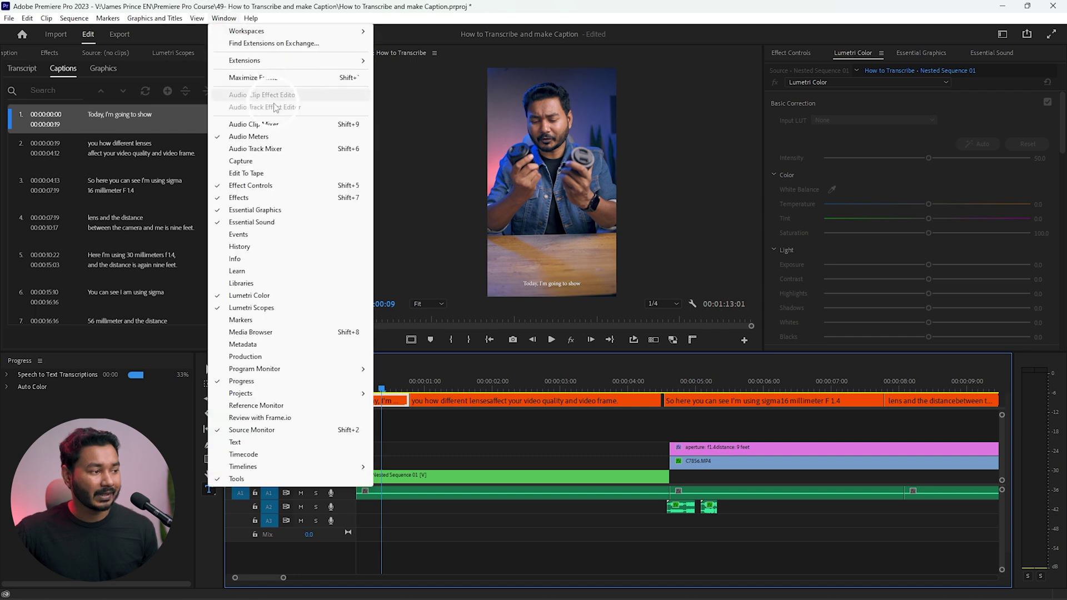
In Essential Graphics, set the caption font to Bebas Neue Bold at size 118
left_click(255, 210)
left_click(817, 132)
scroll(998, 259, "down", 3)
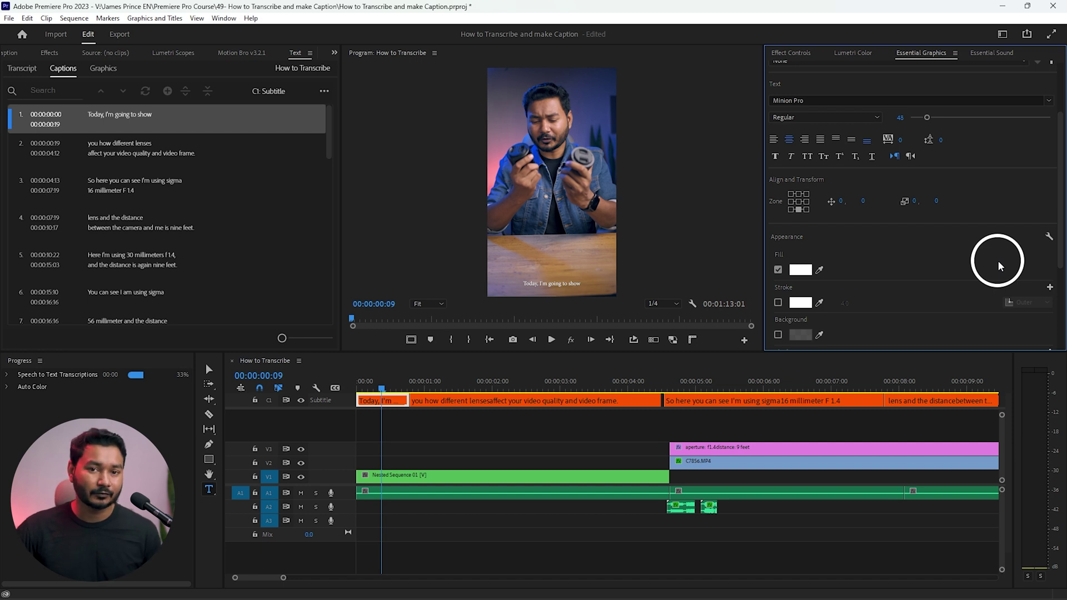
scroll(972, 257, "up", 3)
left_click(827, 155)
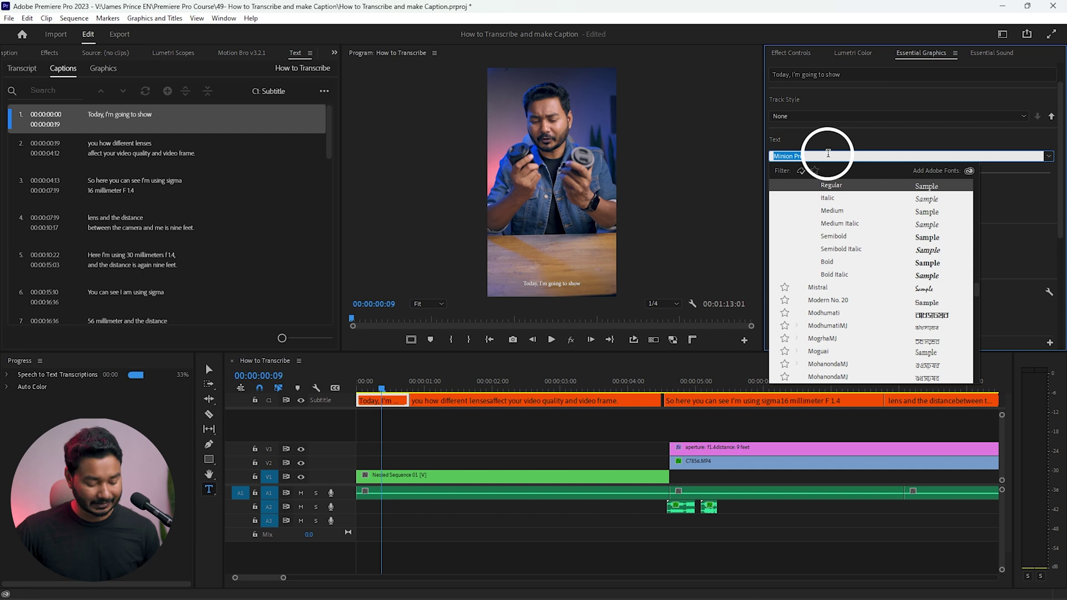
type("Bebu")
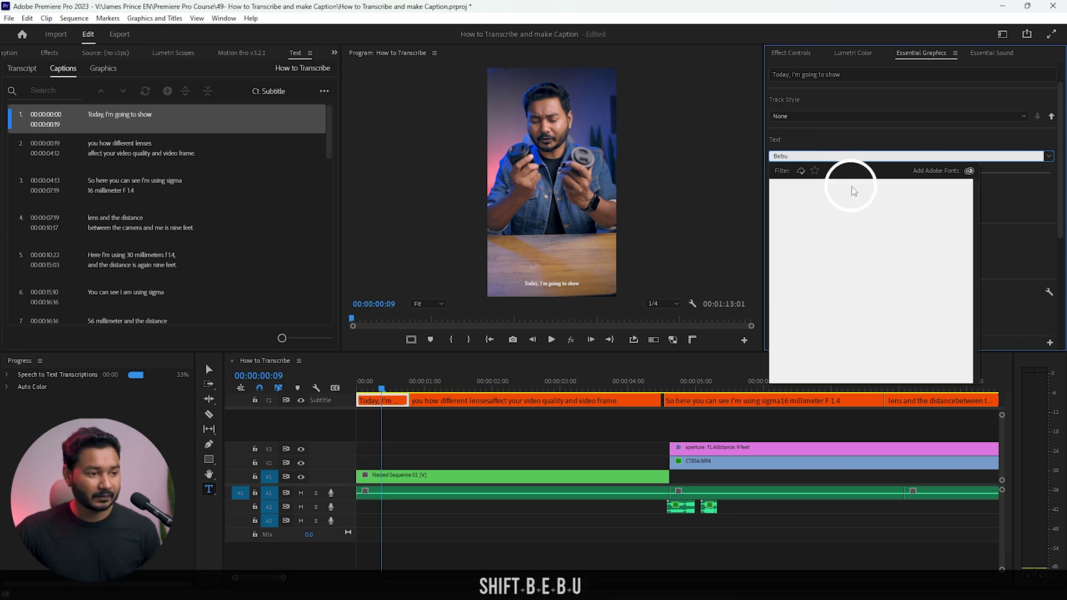
key("BackSpace")
left_click(833, 249)
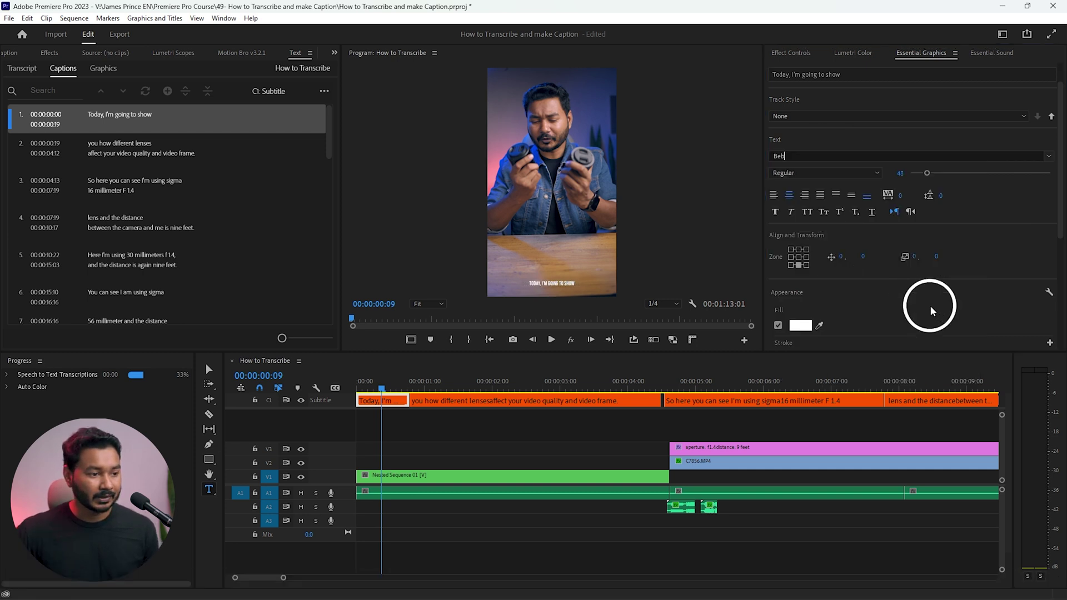
left_click_drag(927, 173, 964, 175)
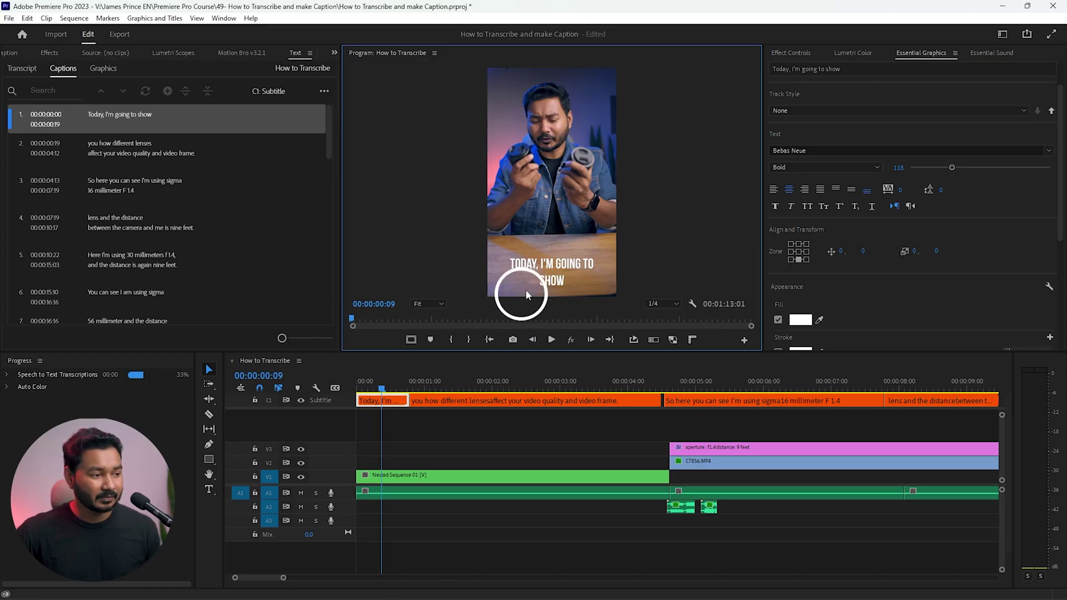
Centre the caption, lower it to Y position 742, and enlarge the font to 138
left_click(799, 251)
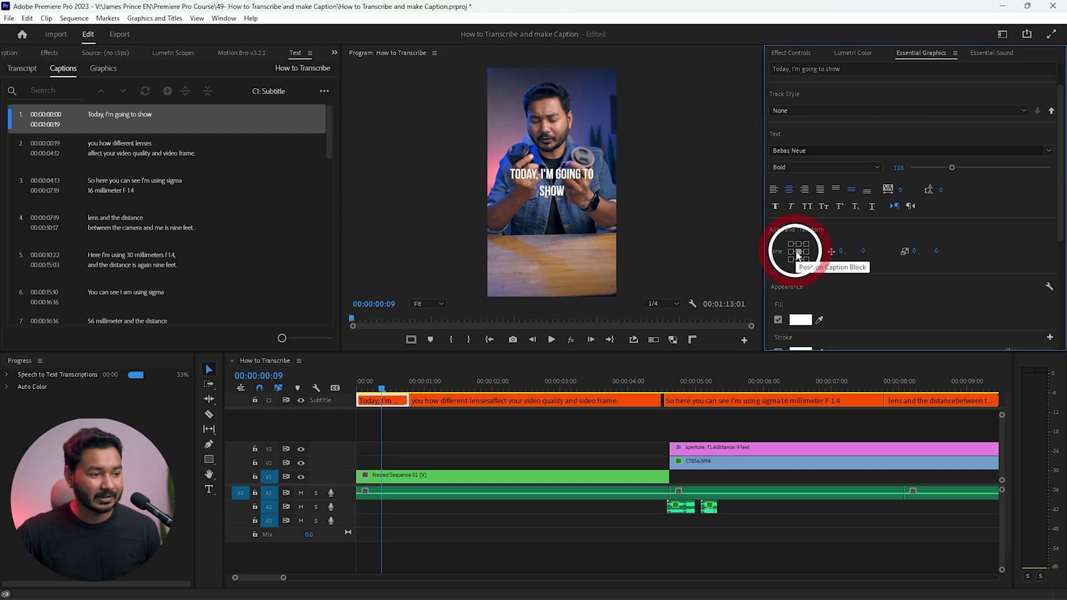
left_click_drag(862, 251, 1062, 183)
left_click_drag(858, 253, 961, 242)
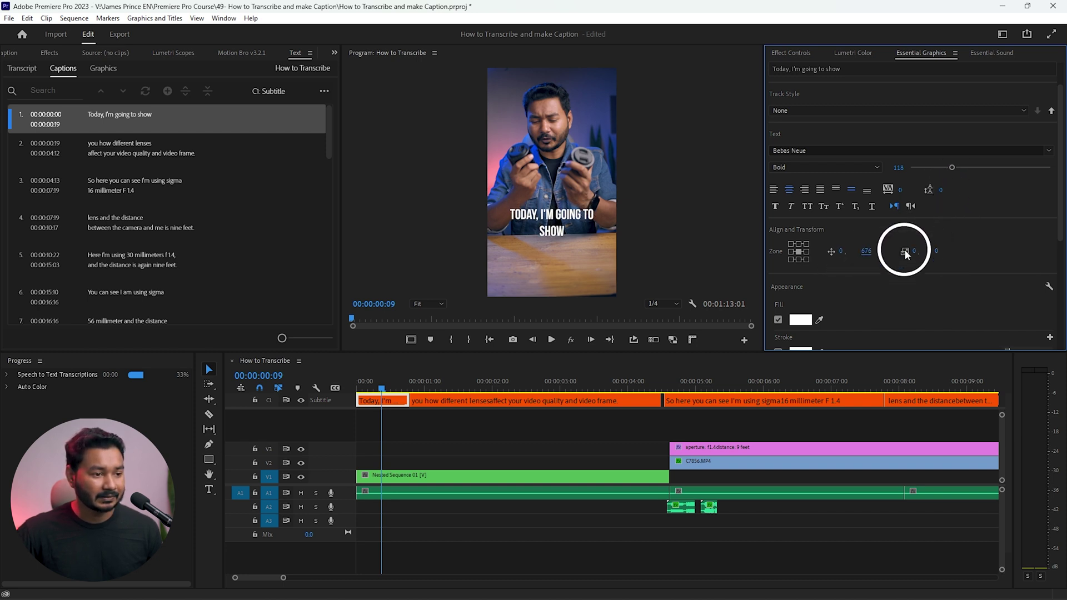
left_click_drag(864, 253, 898, 248)
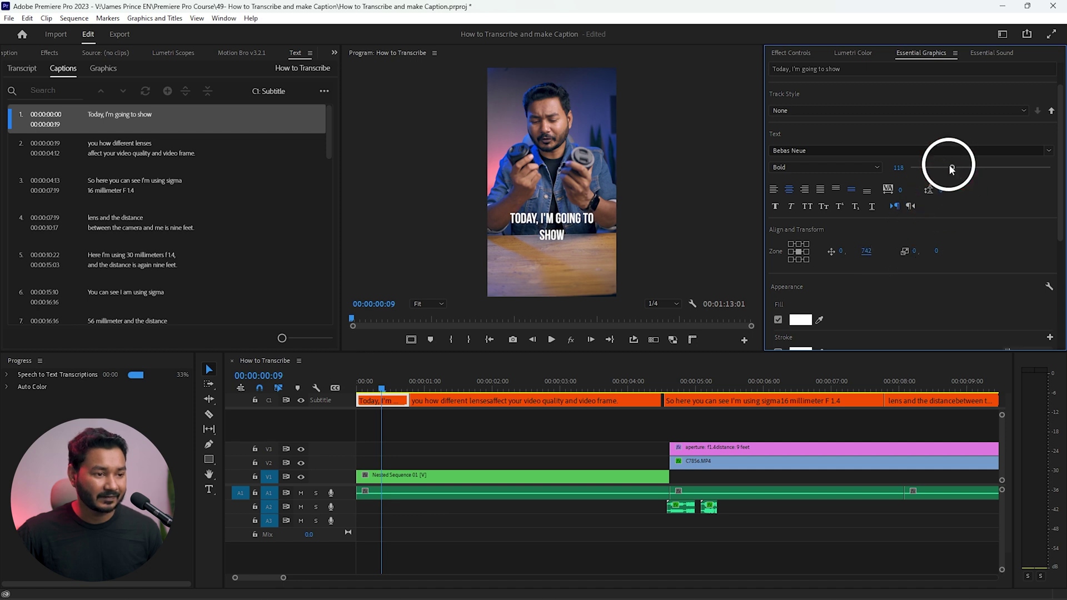
left_click_drag(956, 169, 958, 168)
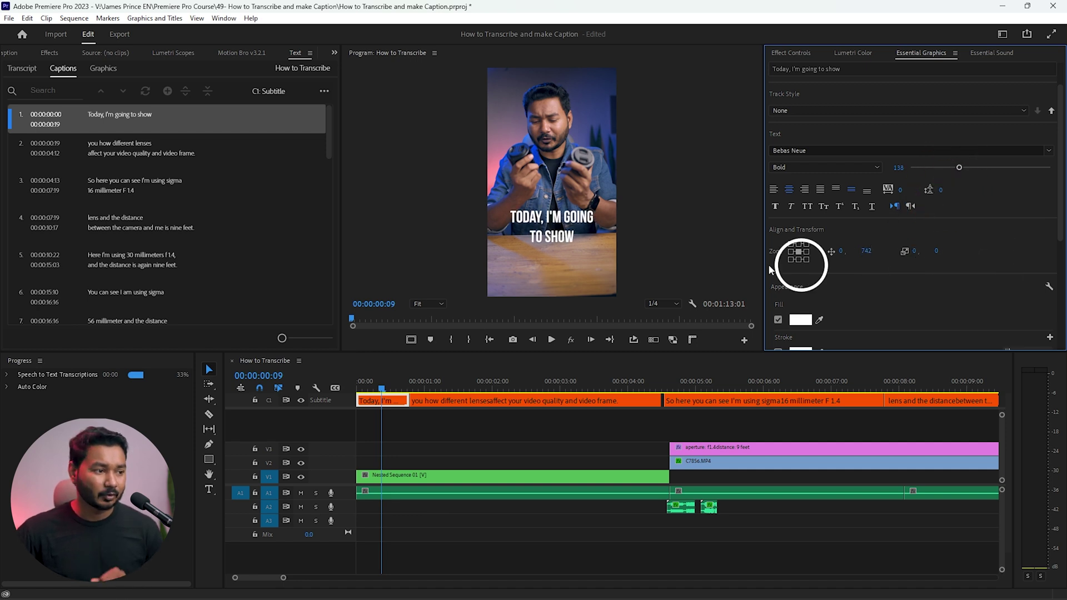
scroll(904, 294, "down", 4)
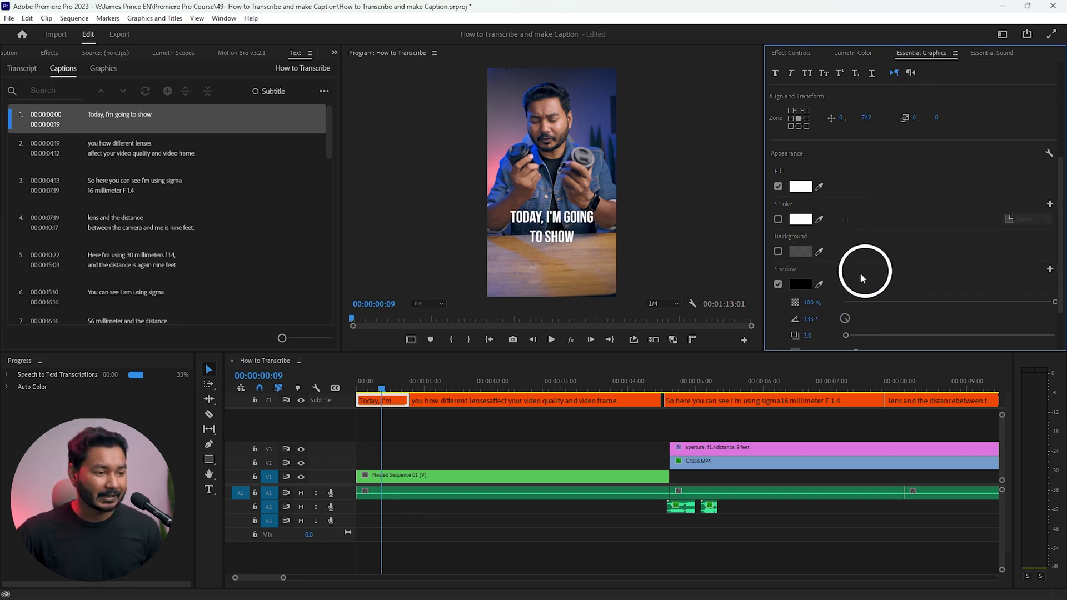
Enable the caption's drop shadow with distance 7.3 and size 39
left_click(777, 284)
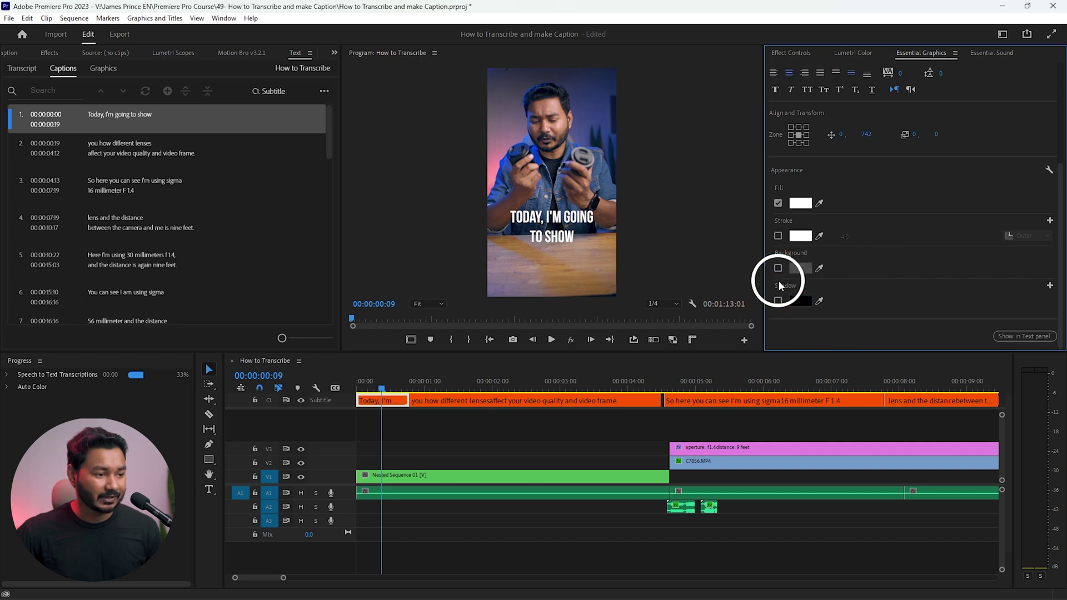
left_click(778, 301)
scroll(925, 292, "down", 2)
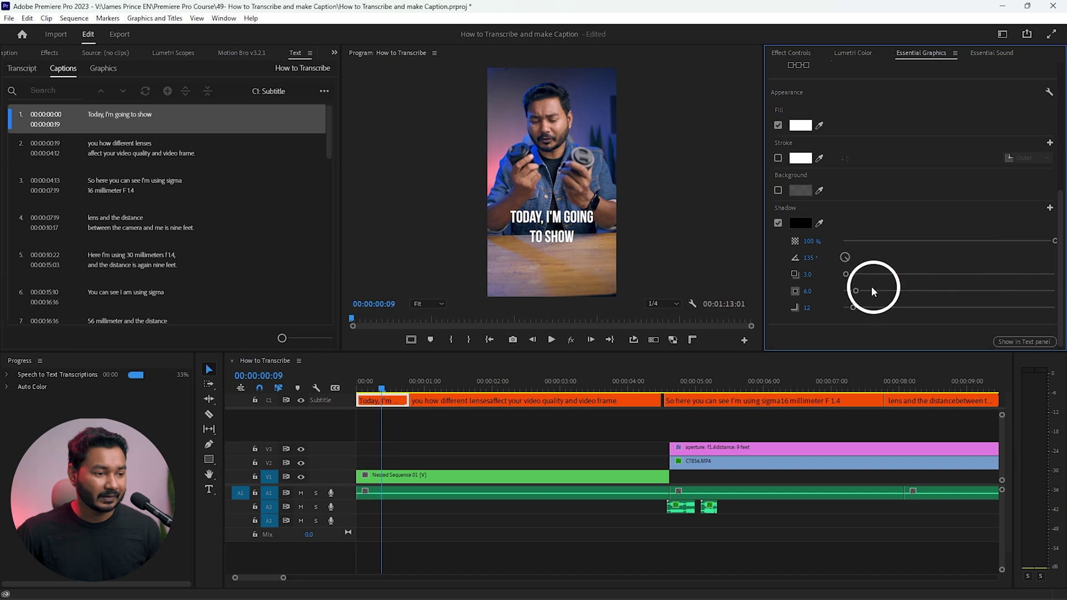
left_click_drag(845, 278, 851, 278)
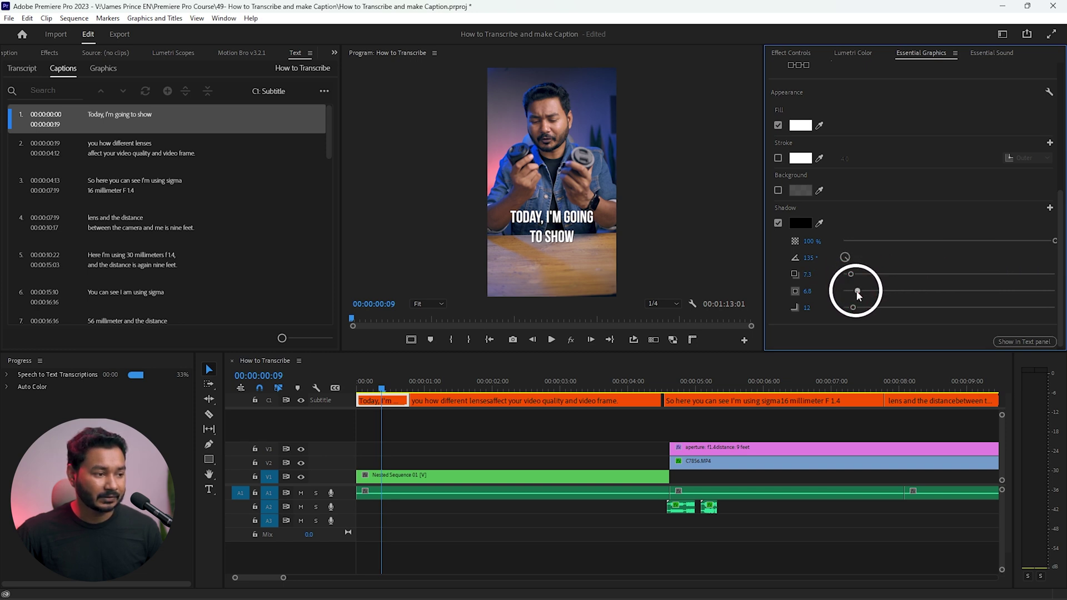
left_click_drag(907, 291, 927, 288)
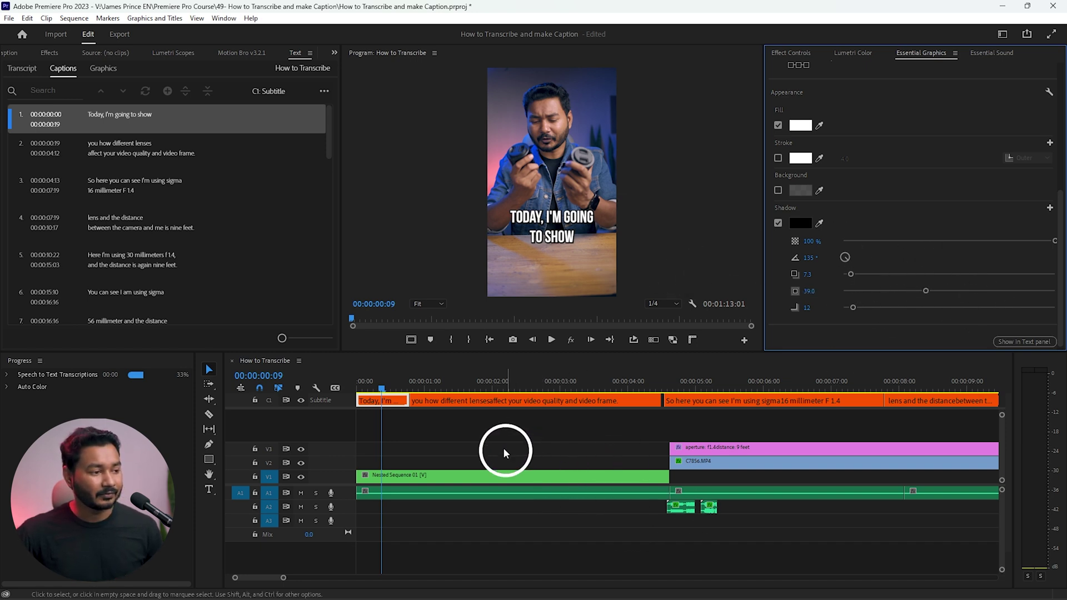
left_click(416, 416)
key("space")
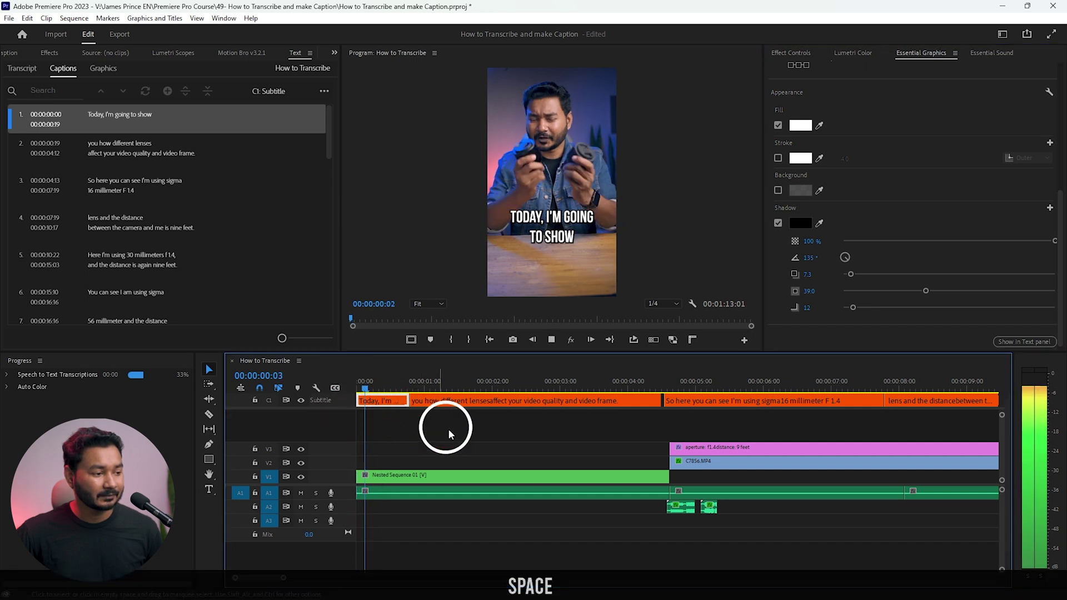
key("space")
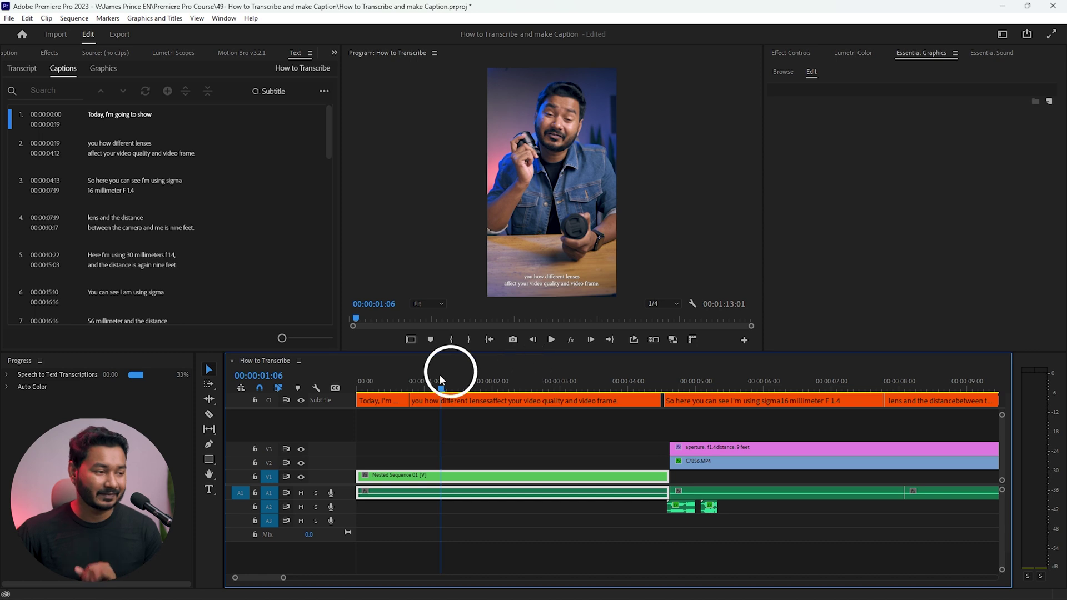
left_click(377, 400)
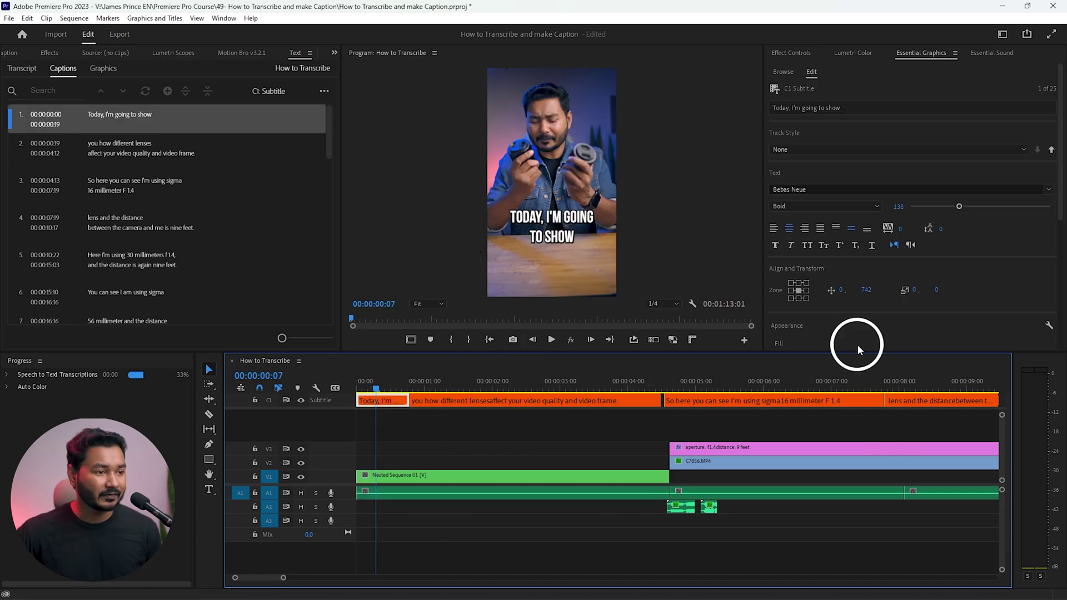
Save the caption look as track style JP, then move the playhead to the second caption
left_click(915, 55)
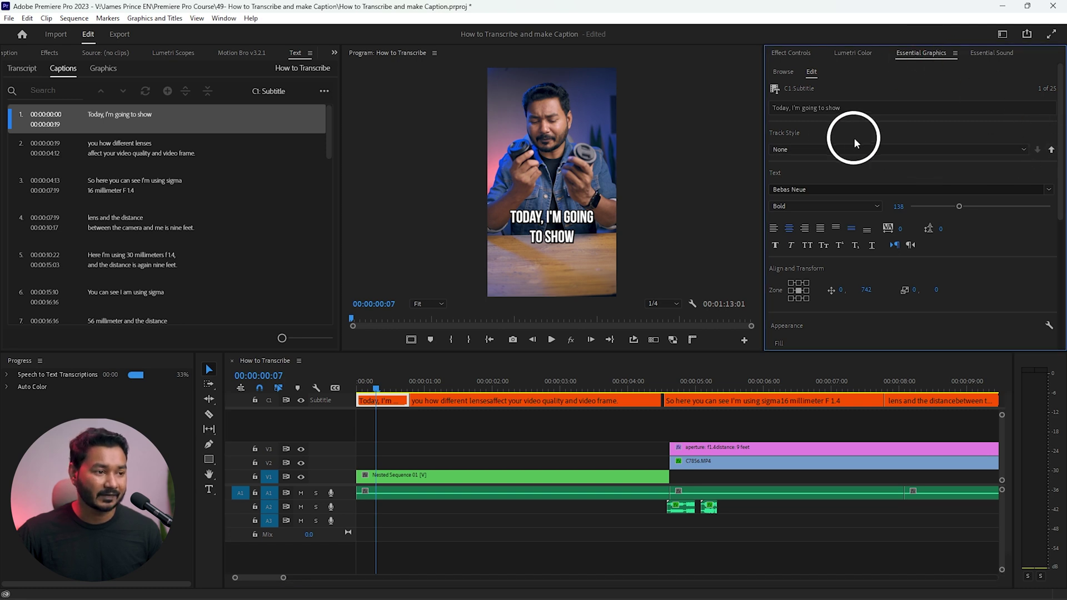
left_click(826, 146)
left_click(858, 177)
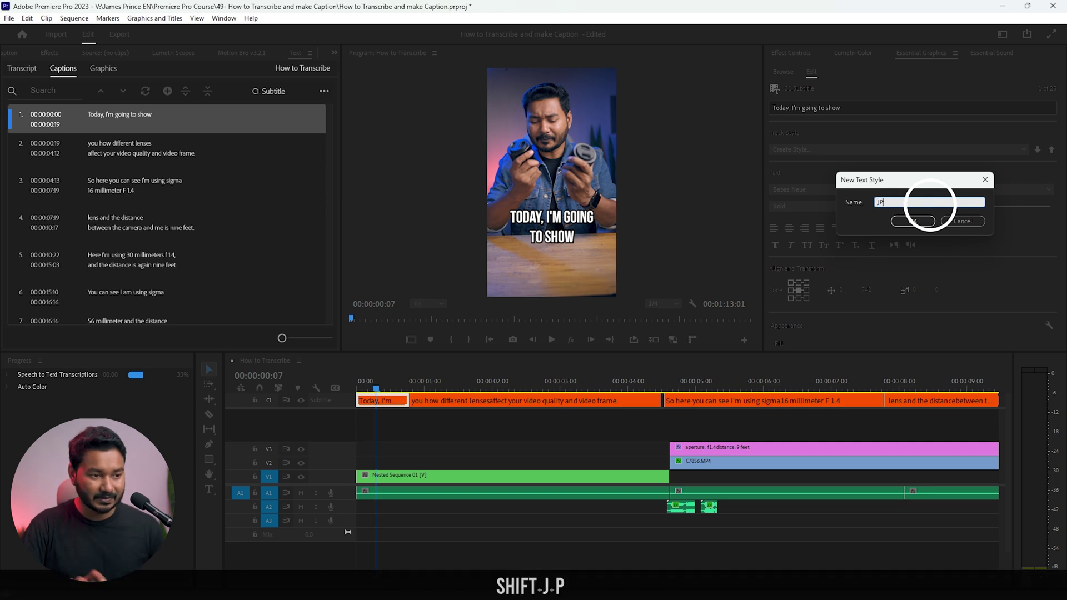
left_click(912, 221)
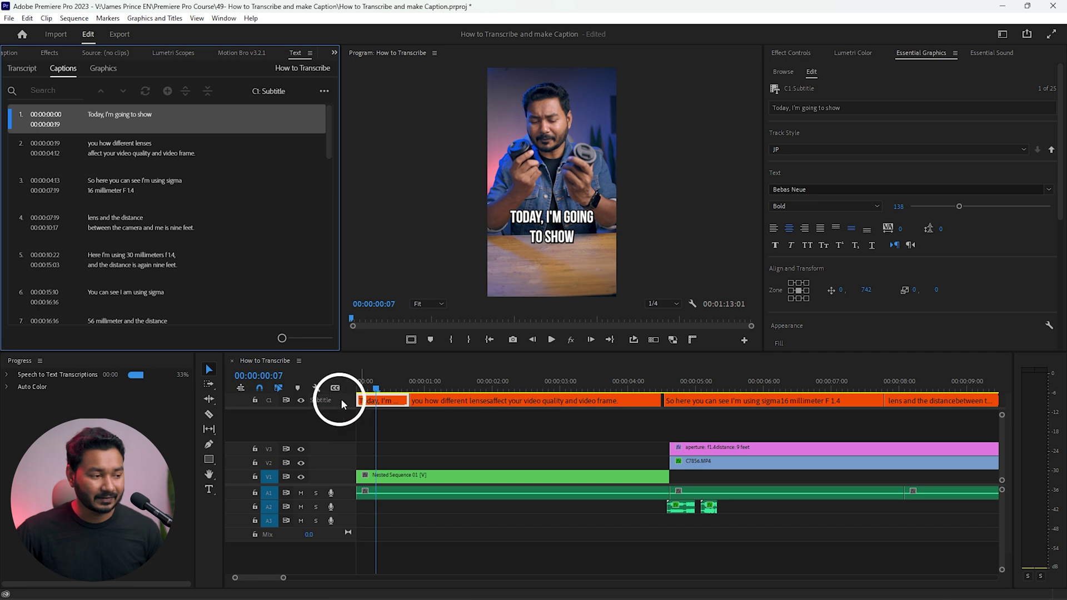
left_click(367, 388)
left_click_drag(367, 388, 593, 387)
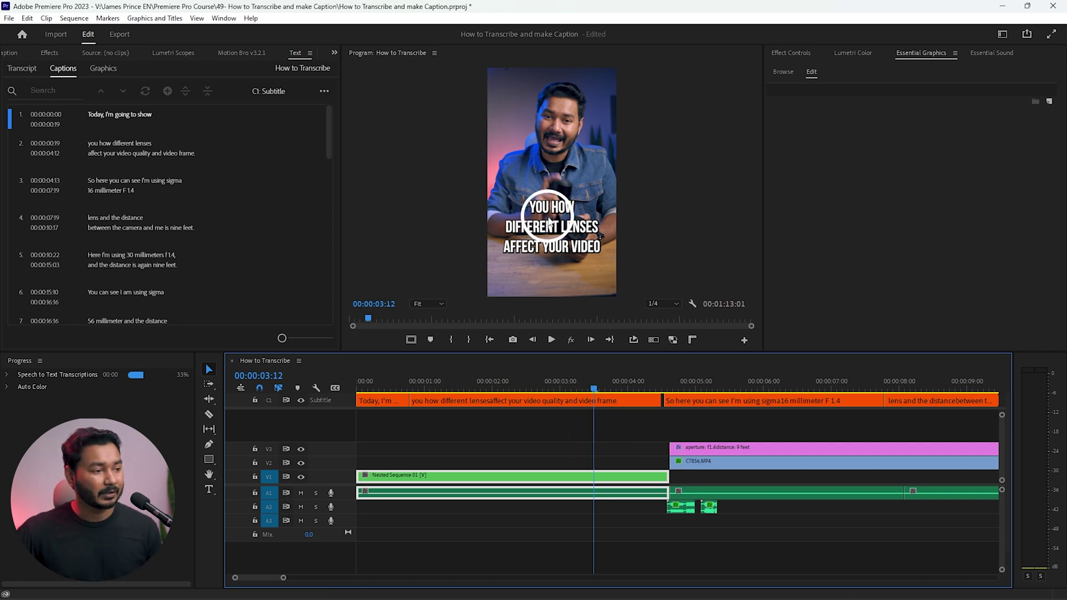
Colour the words DIFFERENT LENSES in the second caption with green fill 00FF42
left_click(520, 226)
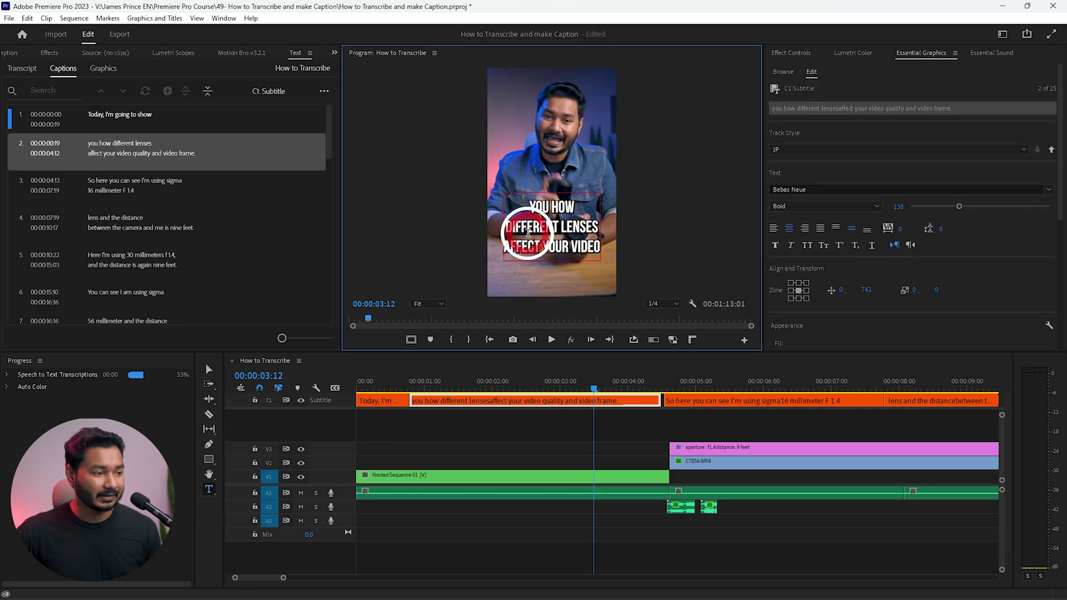
left_click_drag(503, 227, 598, 227)
scroll(1039, 286, "down", 2)
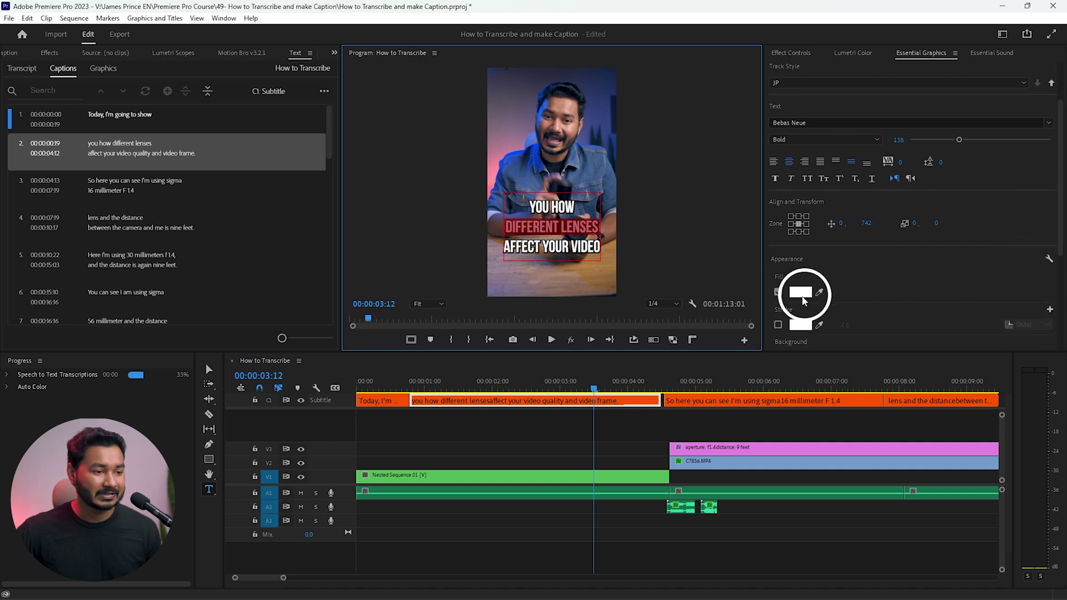
left_click(800, 292)
left_click_drag(550, 299, 552, 398)
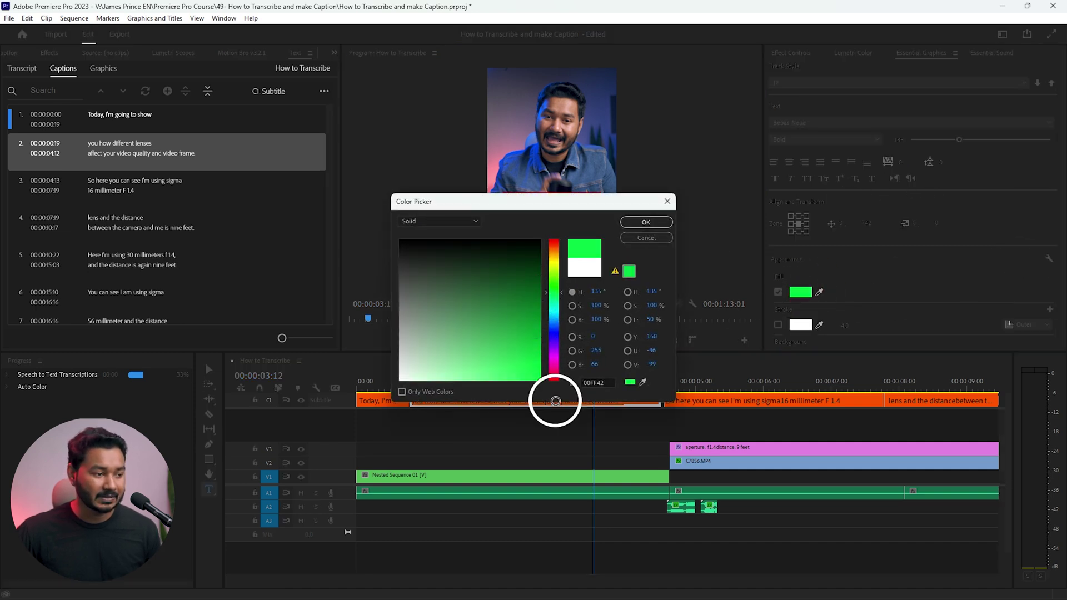
left_click(646, 222)
Play the sequence from the start to review the highlighted captions
scroll(625, 508, "down", 3)
scroll(593, 453, "down", 2)
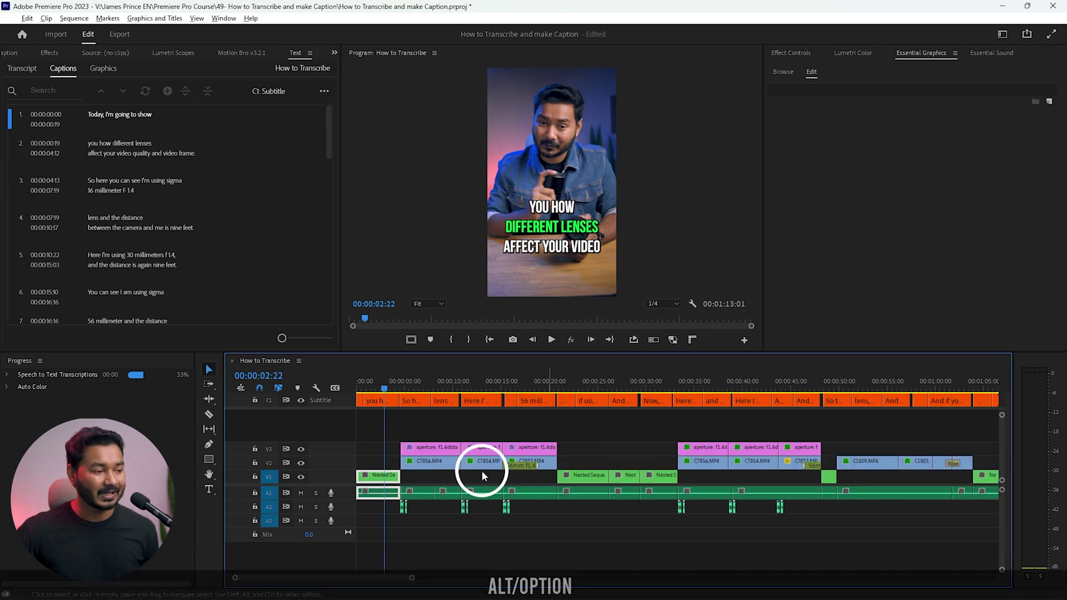
left_click(358, 381)
key("space")
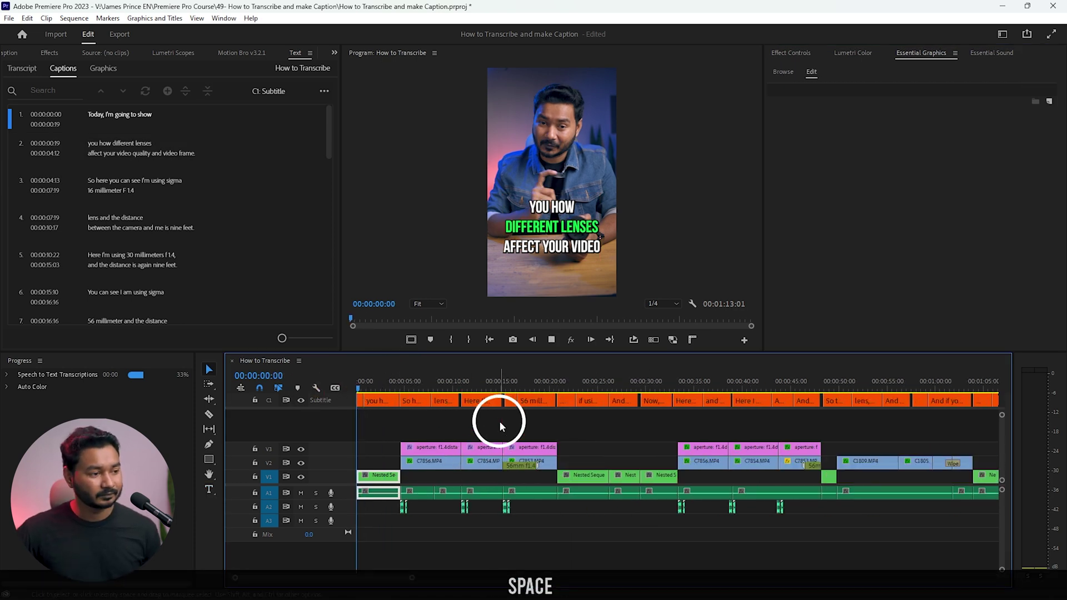
scroll(405, 448, "up", 3)
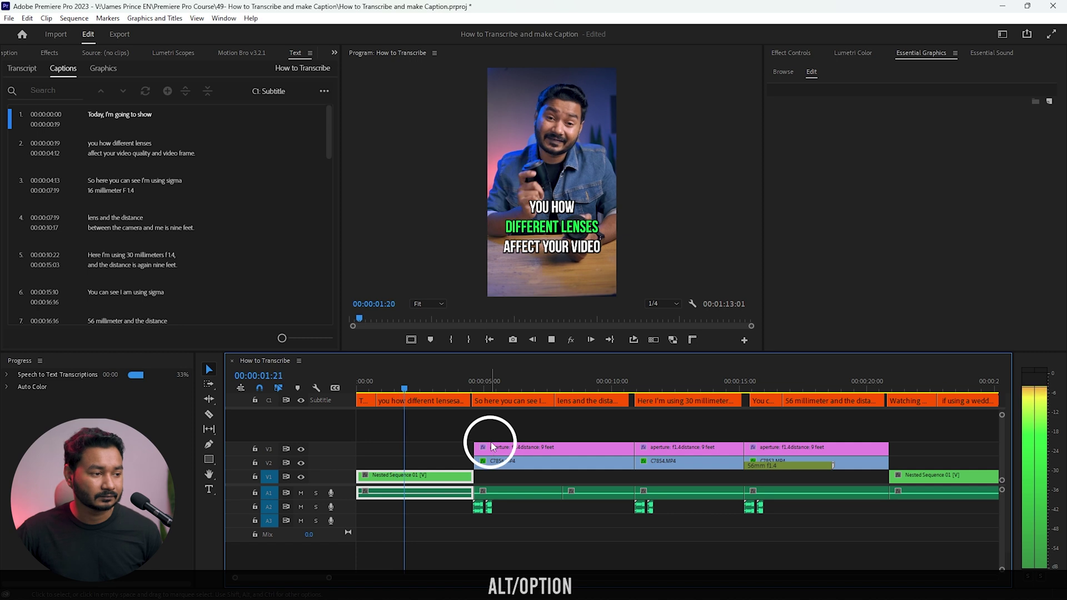